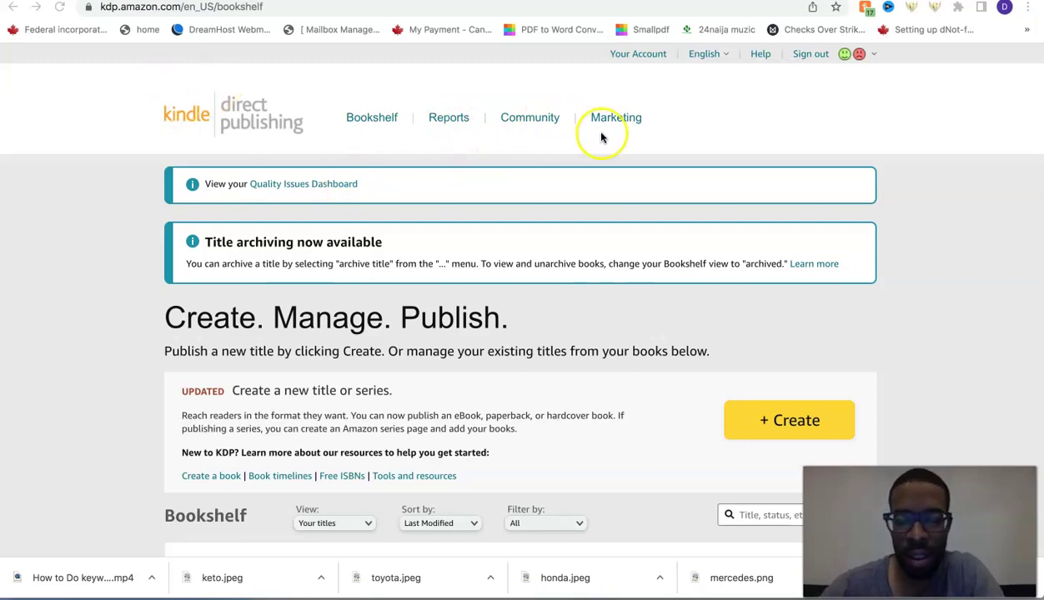
# Open the KDP reports dashboard and review today's royalties, top-earning books, top formats and top marketplaces.
pyautogui.click(447, 120)
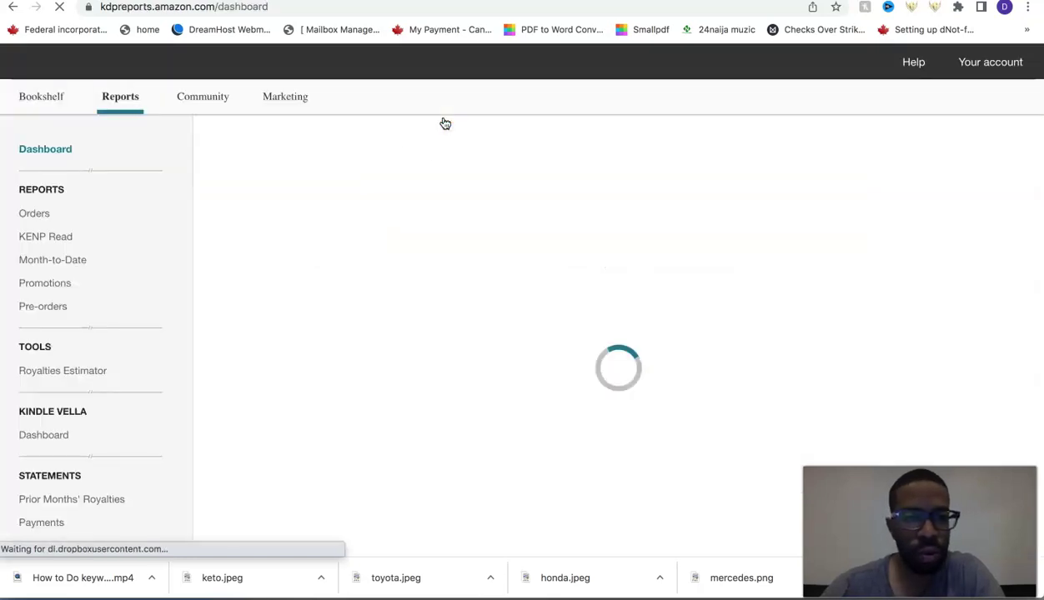
pyautogui.scroll(-1, 445, 123)
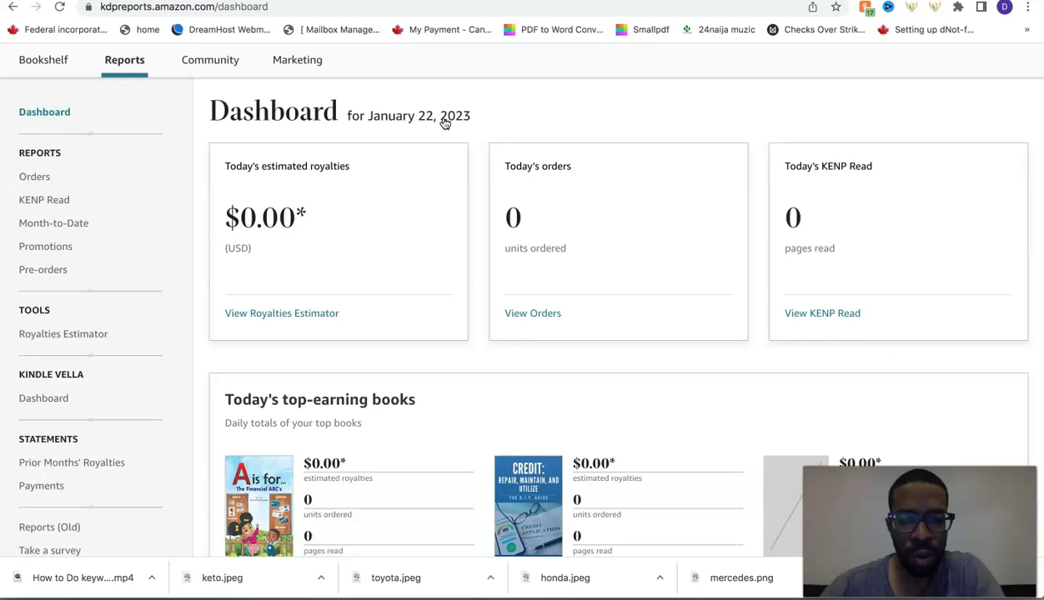
pyautogui.scroll(-3, 481, 135)
pyautogui.scroll(-2, 481, 137)
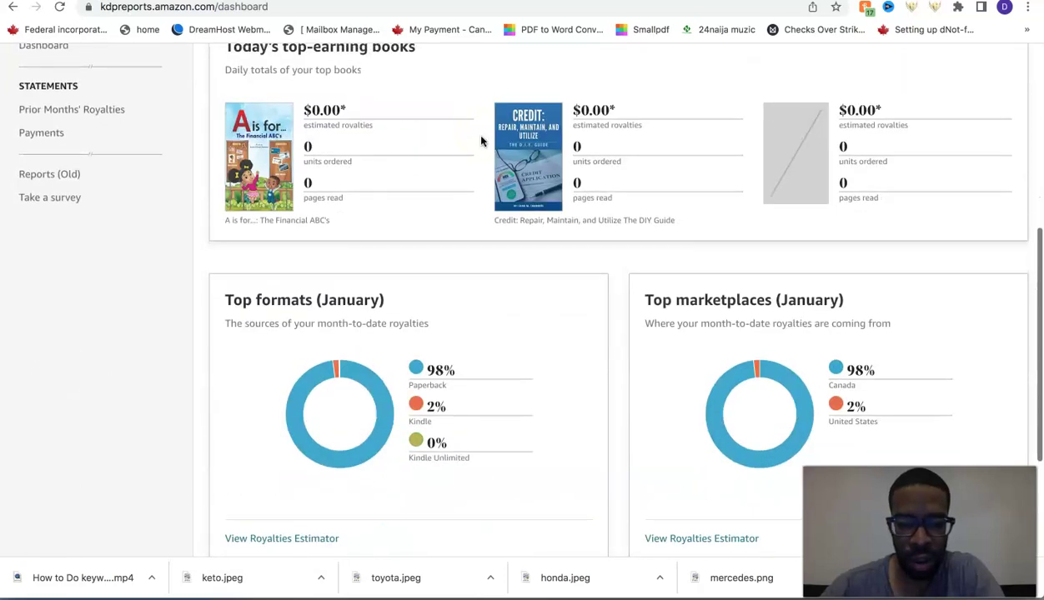
# Open the Royalties Estimator and review this month's royalties chart and the breakdown by book.
pyautogui.scroll(3, 121, 205)
pyautogui.click(83, 192)
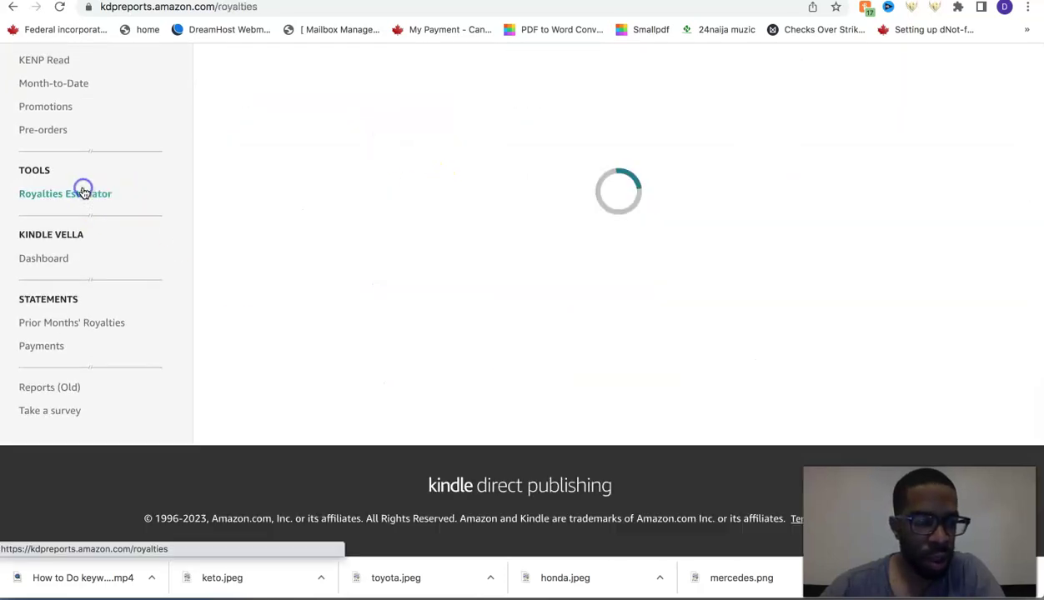
pyautogui.scroll(-3, 472, 242)
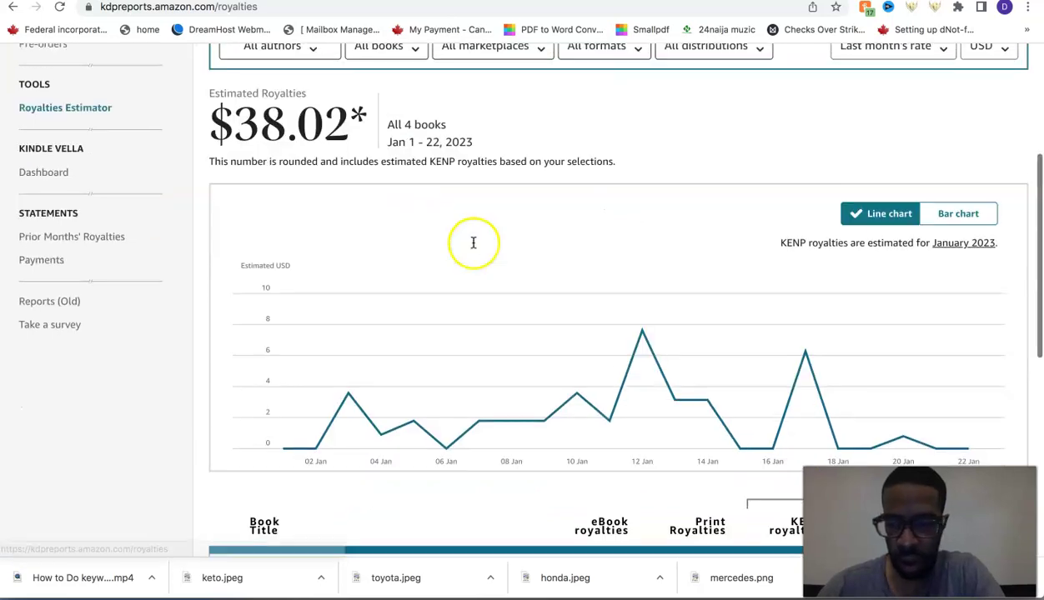
pyautogui.scroll(-2, 672, 317)
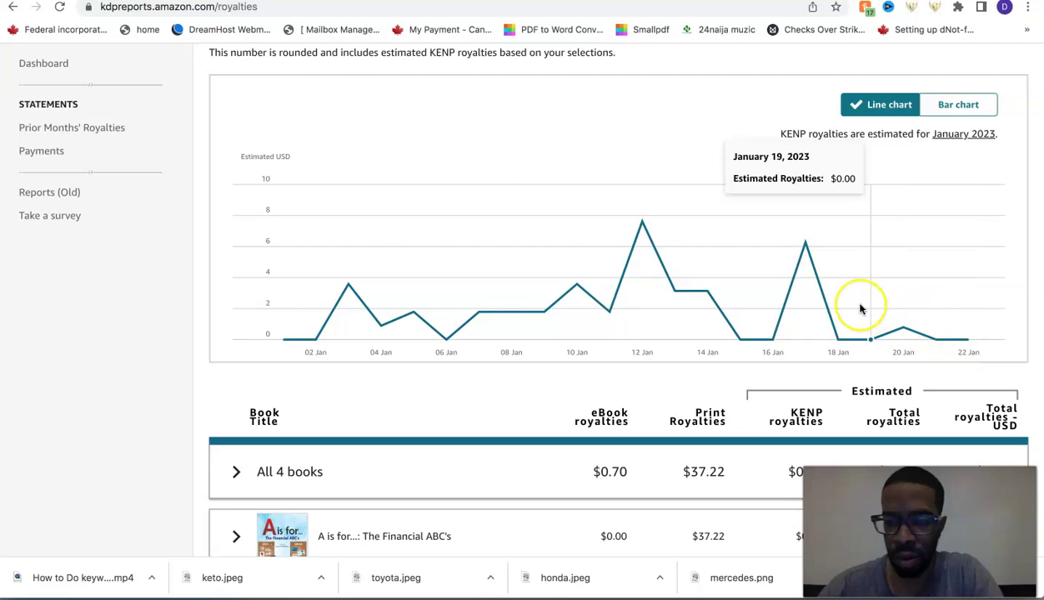
pyautogui.scroll(-2, 859, 306)
pyautogui.scroll(6, 861, 308)
pyautogui.scroll(-1, 680, 63)
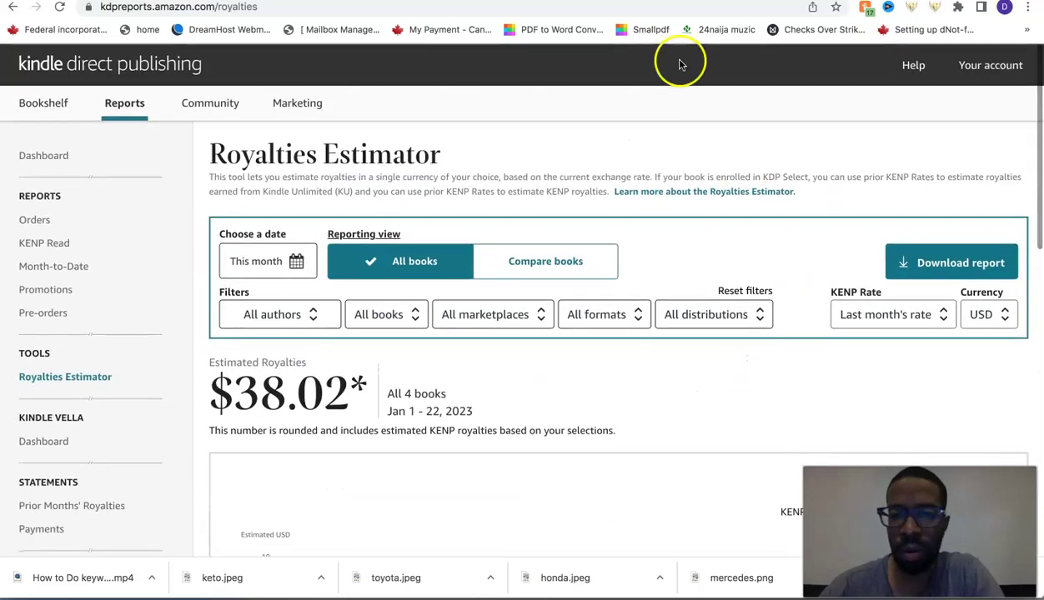
# From the KDP marketing resources, open the Amazon Ads console for the Amazon.com marketplace.
pyautogui.click(301, 101)
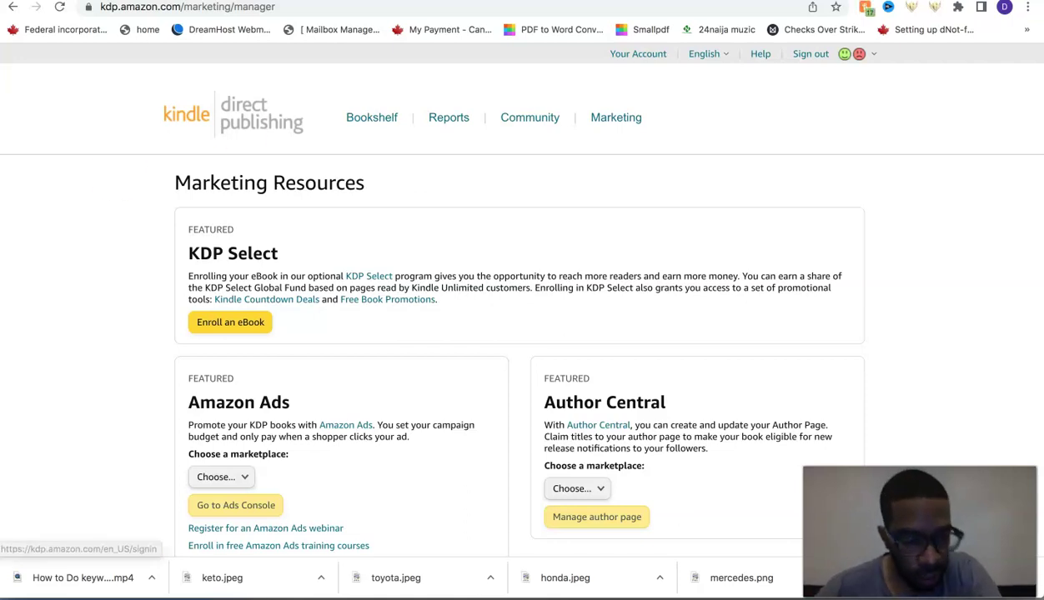
pyautogui.click(226, 484)
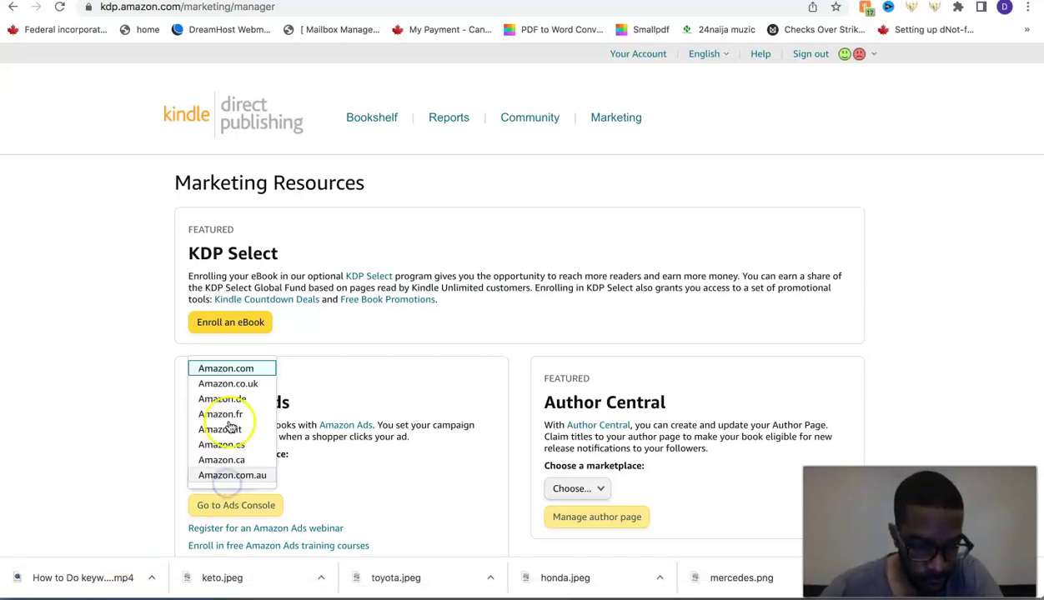
pyautogui.click(234, 370)
pyautogui.click(233, 505)
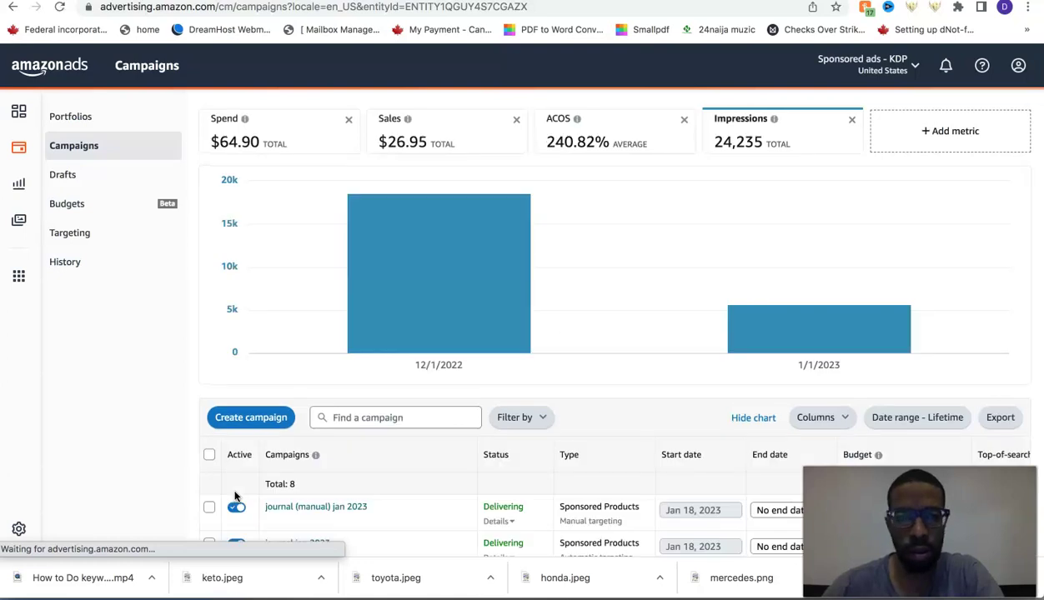
# Check the monthly impressions chart and look through the list of ad campaigns with their statuses and budgets.
pyautogui.moveTo(617, 326)
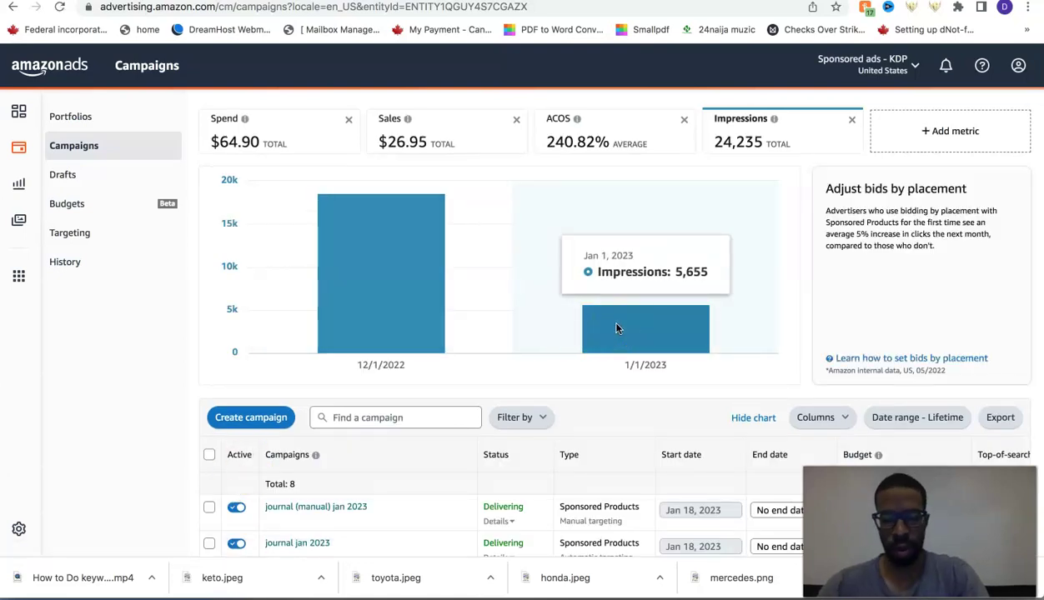
pyautogui.scroll(-2, 617, 329)
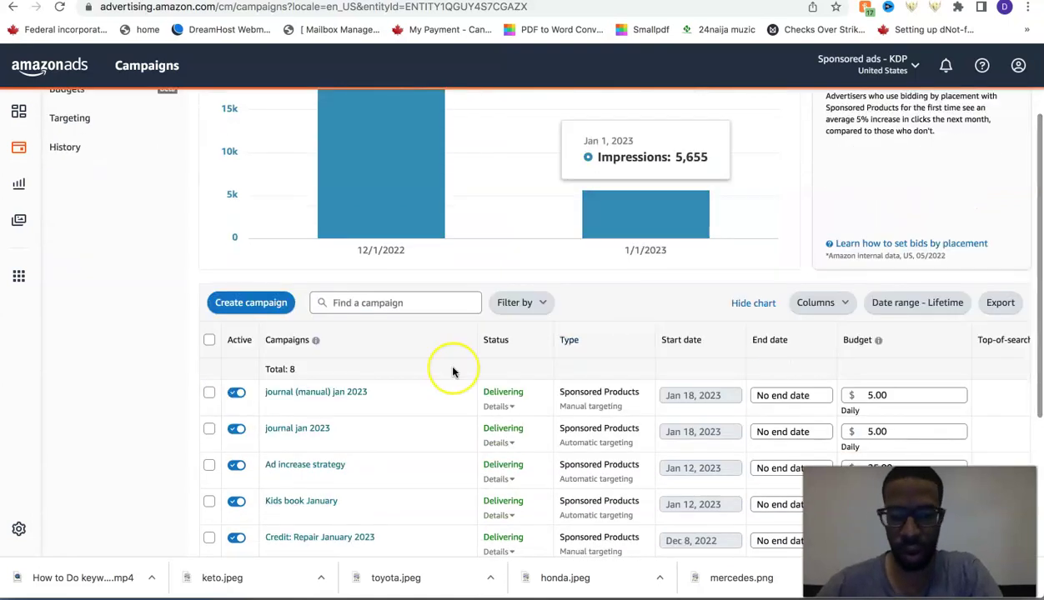
pyautogui.scroll(-2, 454, 368)
pyautogui.scroll(-2, 453, 372)
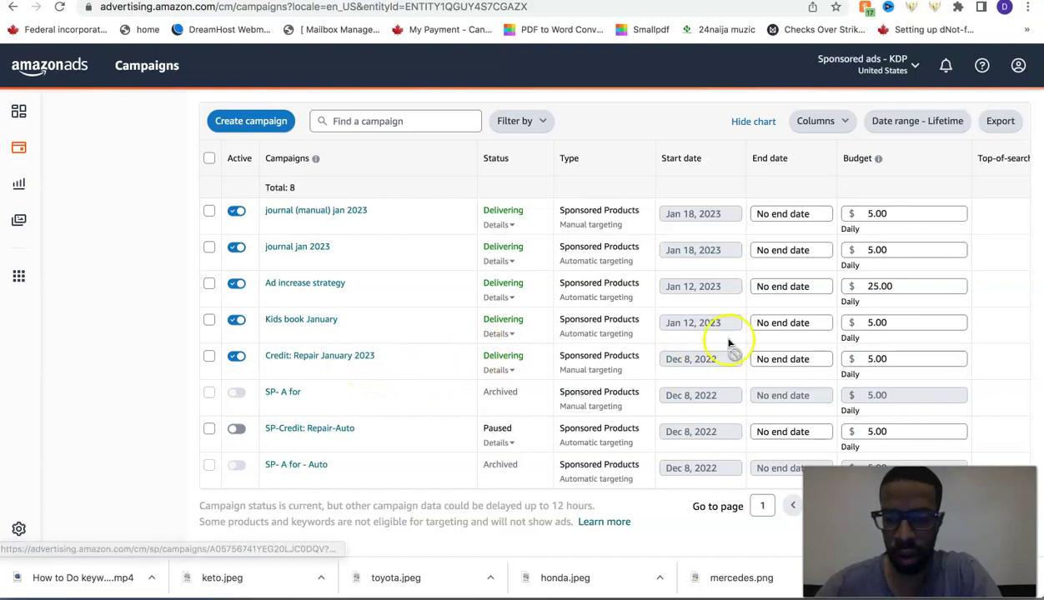
# Compare the spend, orders and sales of each campaign in the campaigns table.
pyautogui.hscroll(3, 850, 284)
pyautogui.hscroll(4, 915, 283)
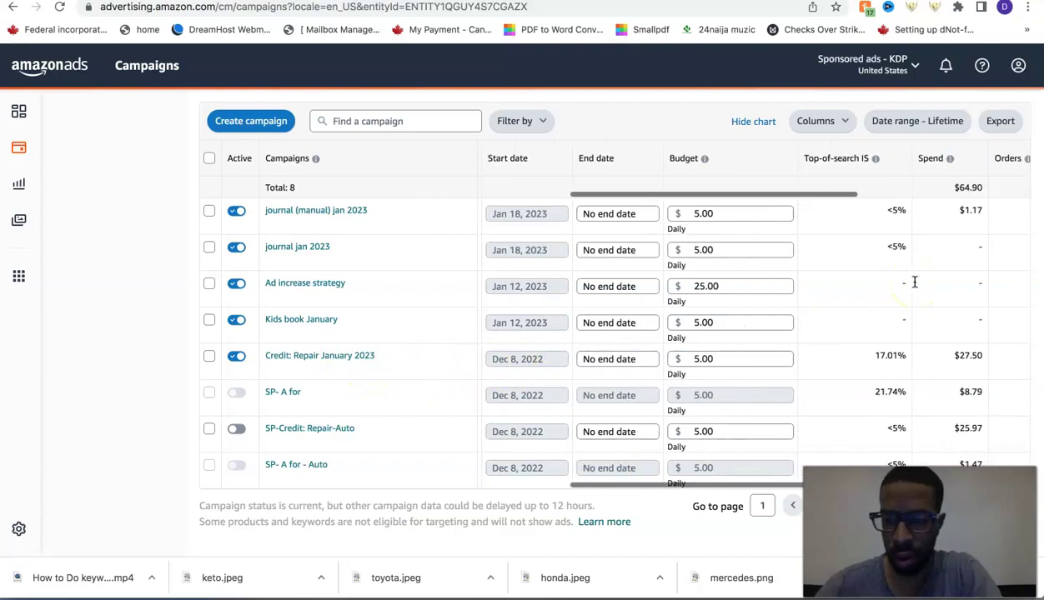
pyautogui.hscroll(2, 915, 283)
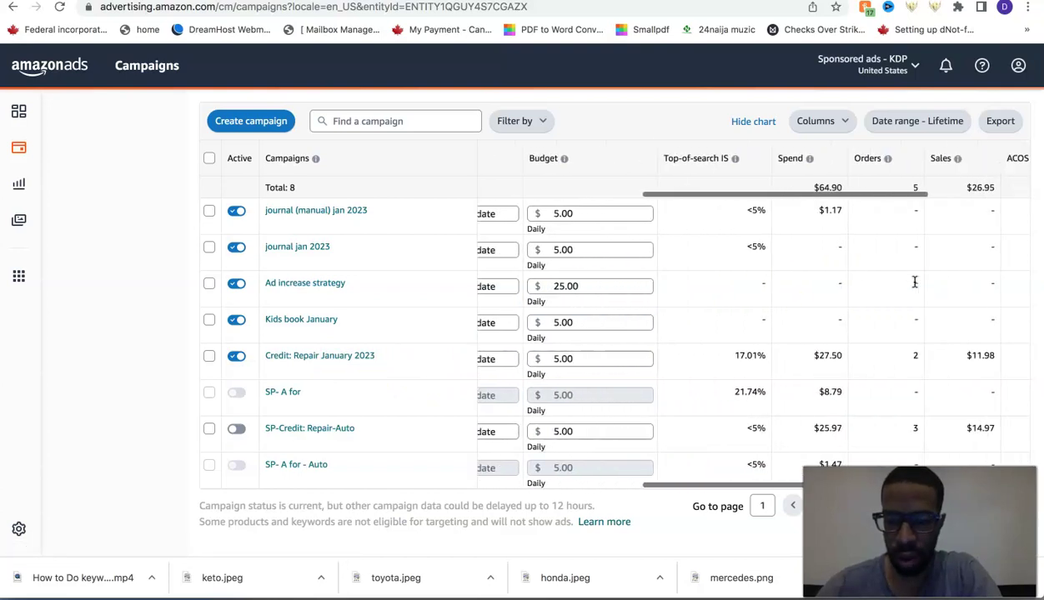
pyautogui.click(911, 294)
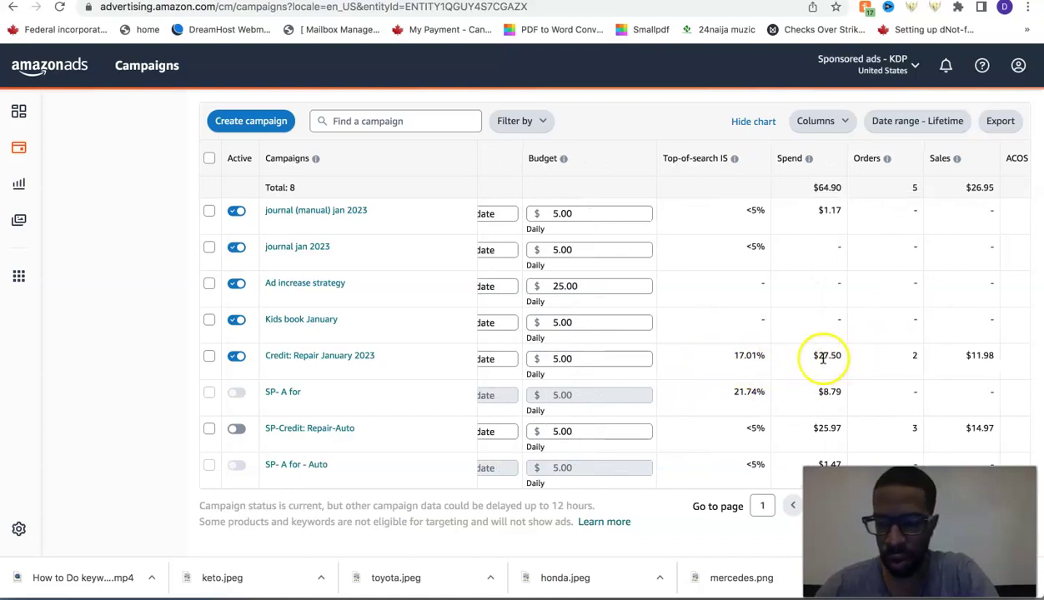
pyautogui.scroll(2, 818, 224)
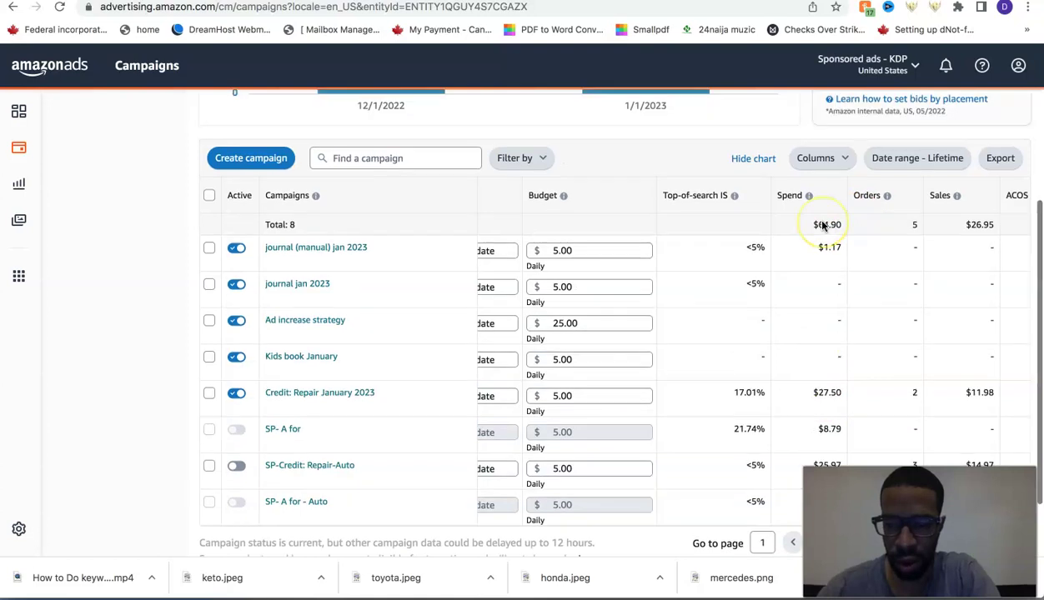
pyautogui.scroll(-2, 823, 226)
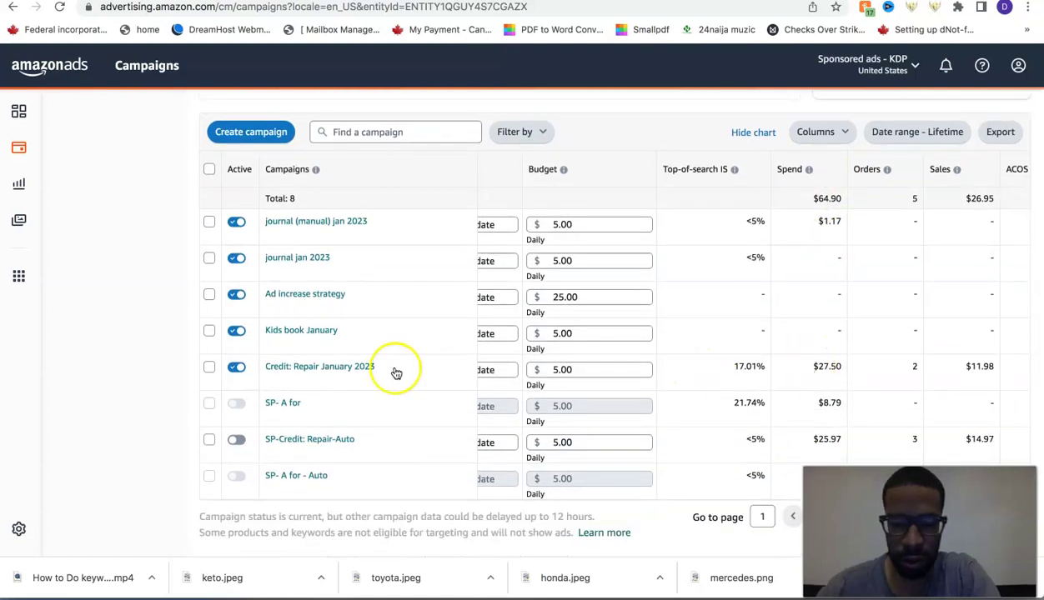
# Open the Credit: Repair January 2023 campaign and review the spend, orders, sales and ACOS of its advertised products.
pyautogui.click(342, 370)
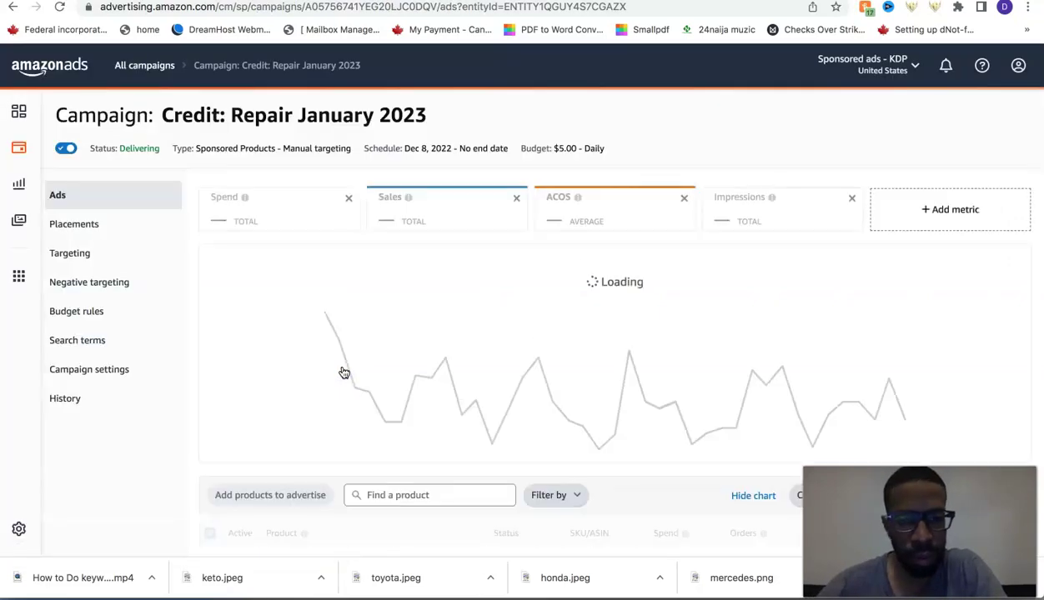
pyautogui.click(454, 381)
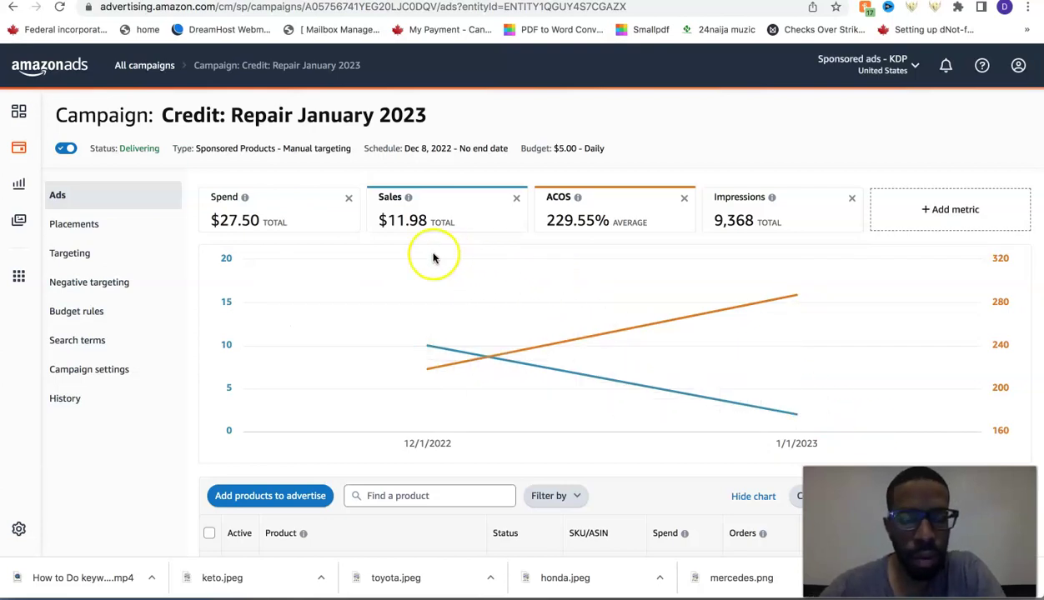
pyautogui.scroll(-5, 338, 228)
pyautogui.scroll(-1, 338, 228)
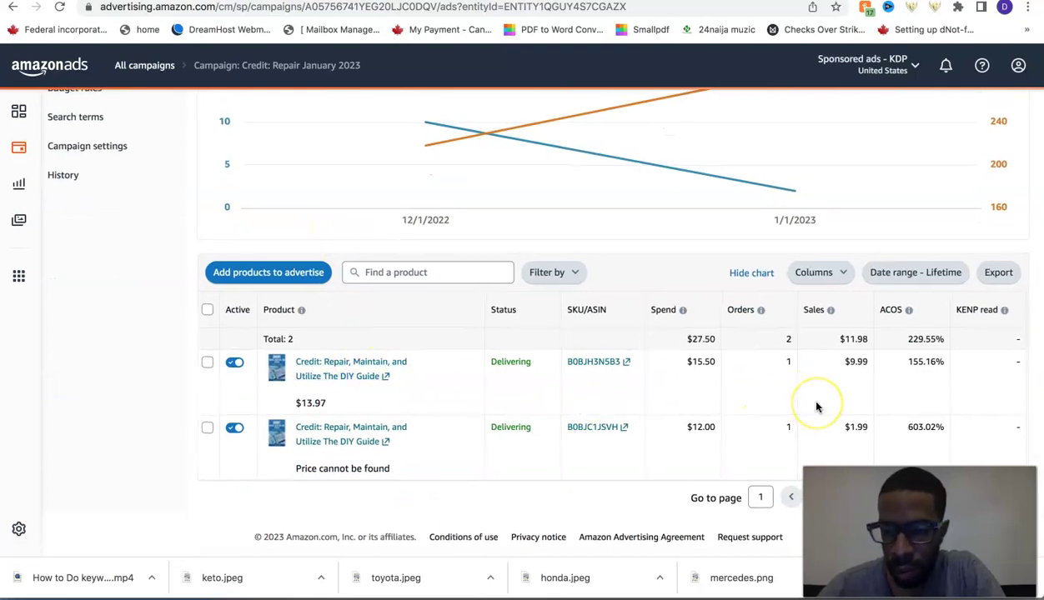
pyautogui.click(701, 446)
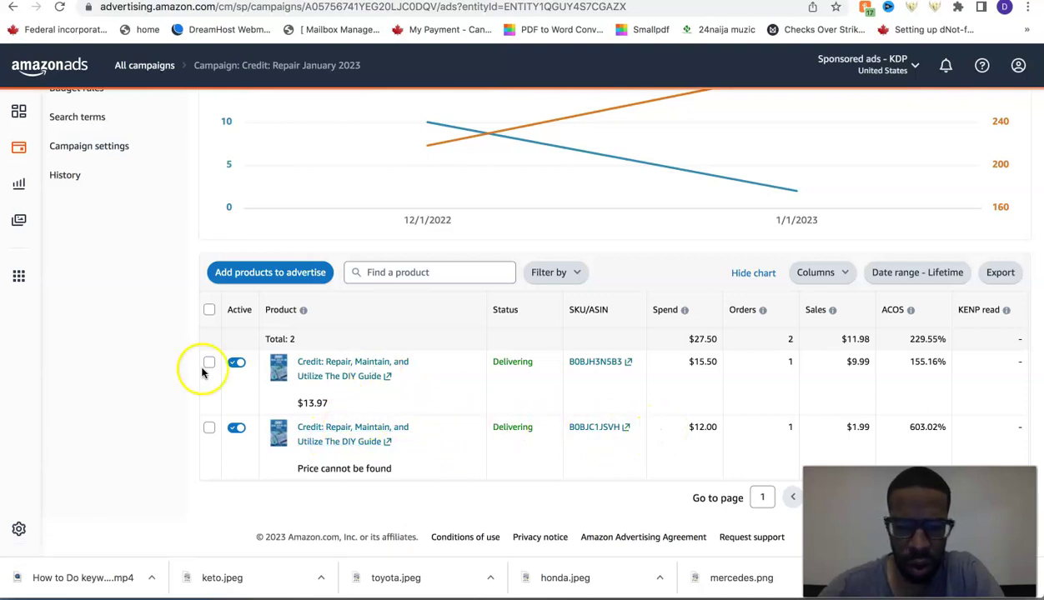
# Open the settings of the Credit: Repair January 2023 campaign and inspect its default bid.
pyautogui.scroll(2, 168, 354)
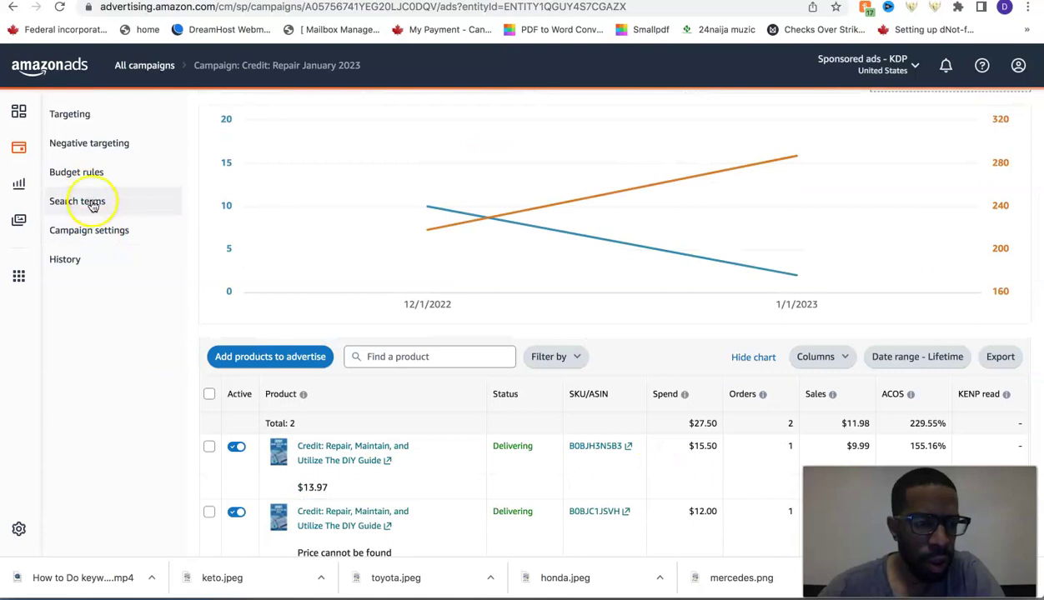
pyautogui.click(104, 231)
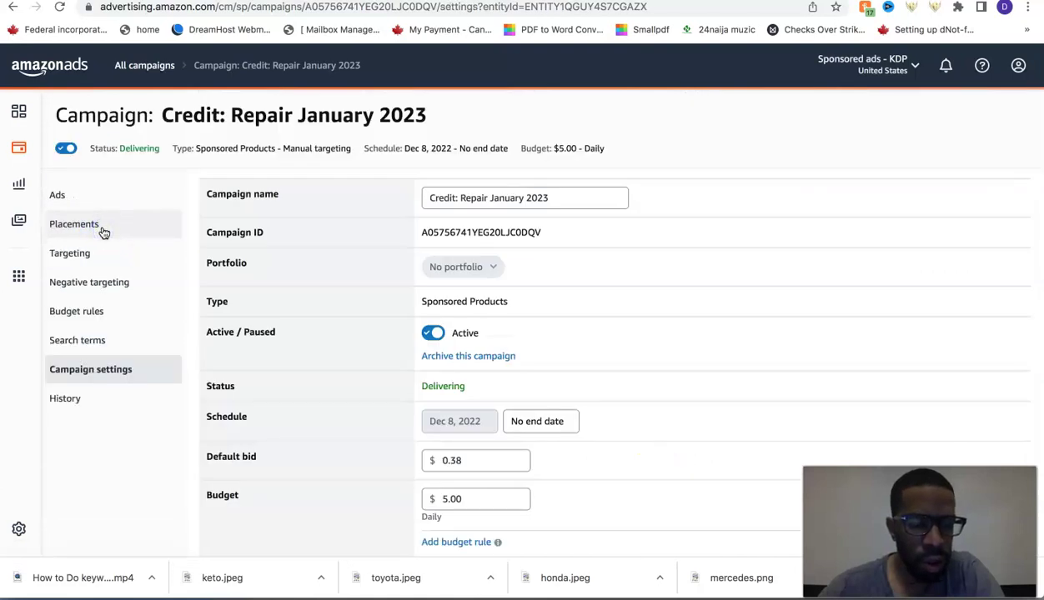
pyautogui.click(477, 459)
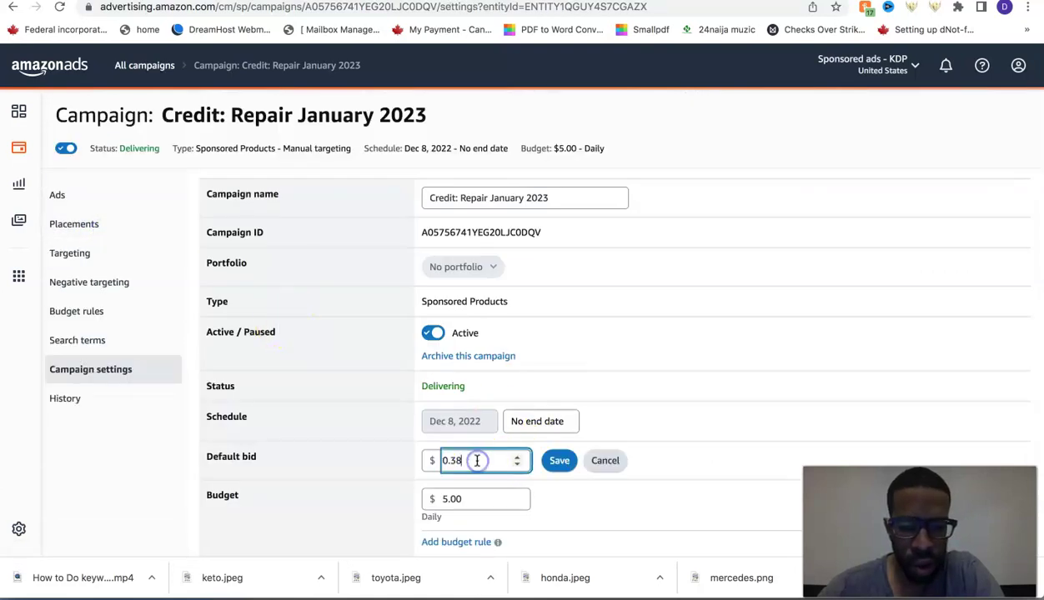
# Open the campaign's keyword targeting and examine the match types, suggested bids, current bids and top-of-search share.
pyautogui.click(75, 253)
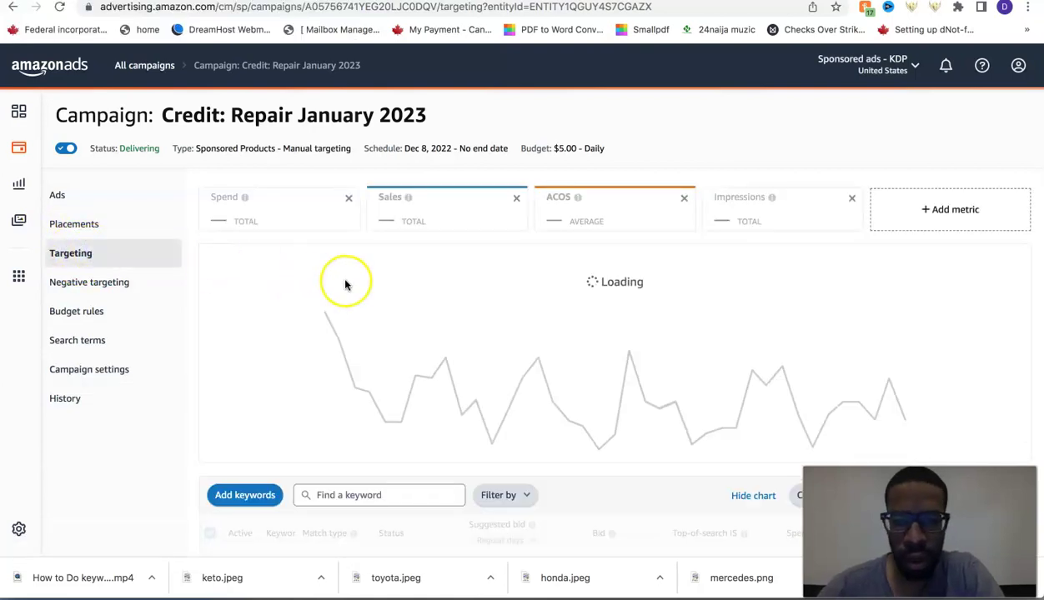
pyautogui.moveTo(582, 351)
pyautogui.scroll(-3, 498, 313)
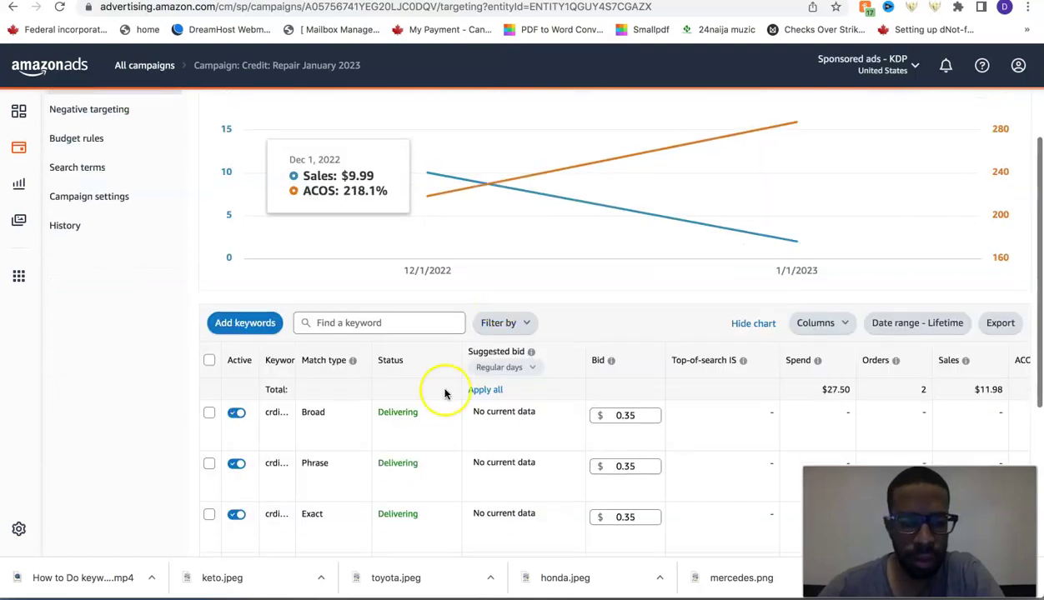
pyautogui.scroll(-2, 445, 394)
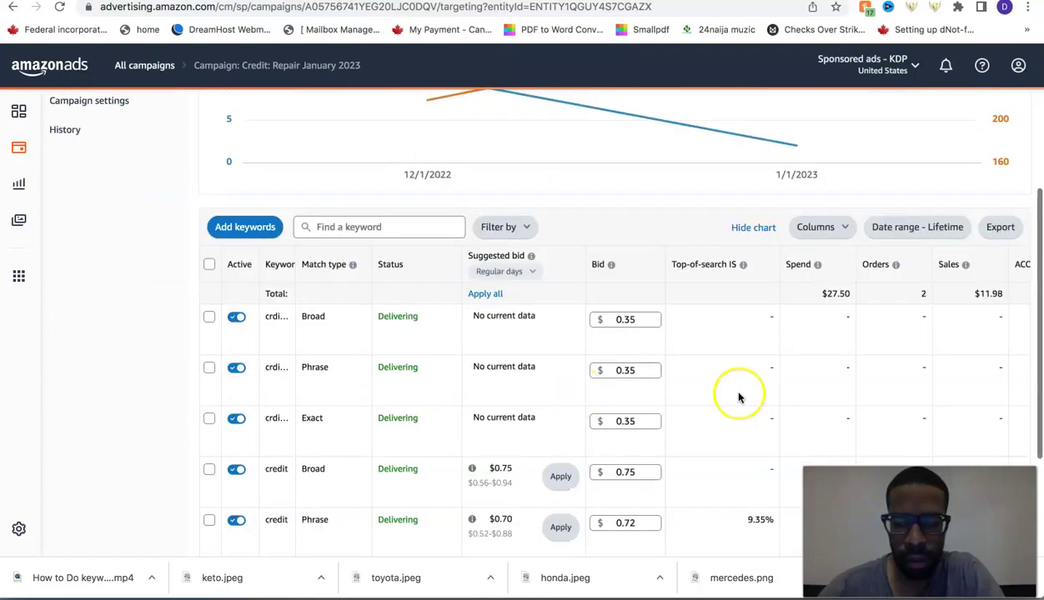
pyautogui.scroll(-3, 739, 397)
pyautogui.scroll(-4, 738, 398)
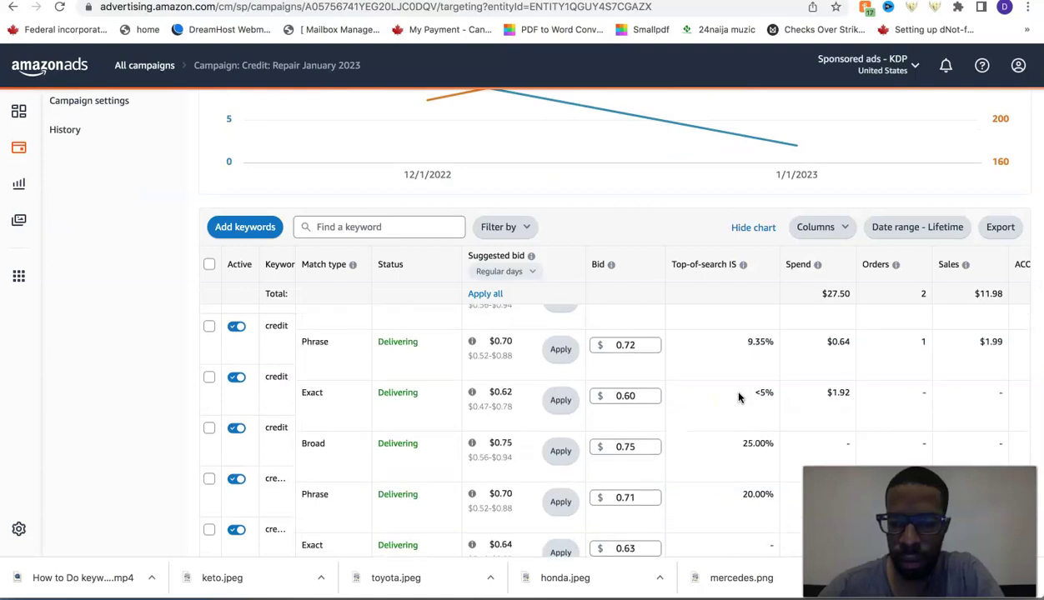
pyautogui.scroll(-1, 739, 398)
pyautogui.scroll(2, 739, 398)
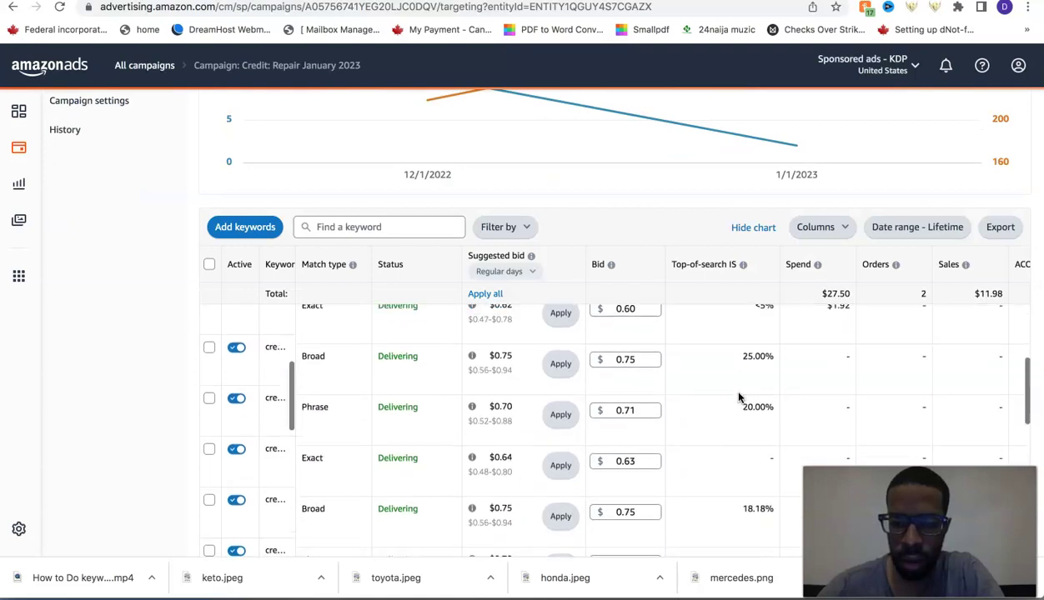
pyautogui.scroll(-1, 739, 398)
pyautogui.scroll(2, 739, 398)
pyautogui.scroll(1, 739, 398)
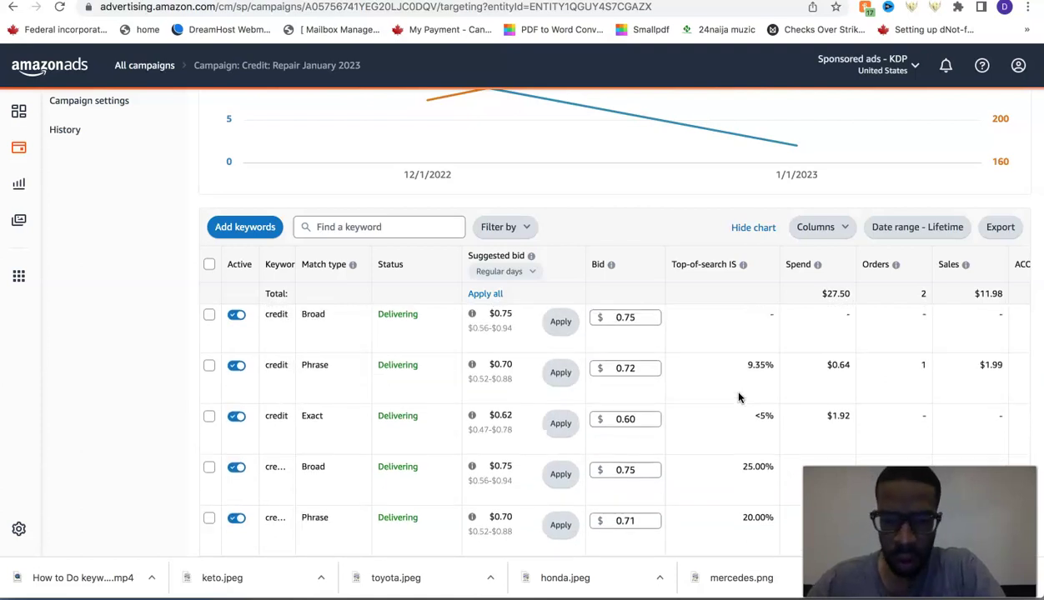
pyautogui.scroll(-1, 739, 397)
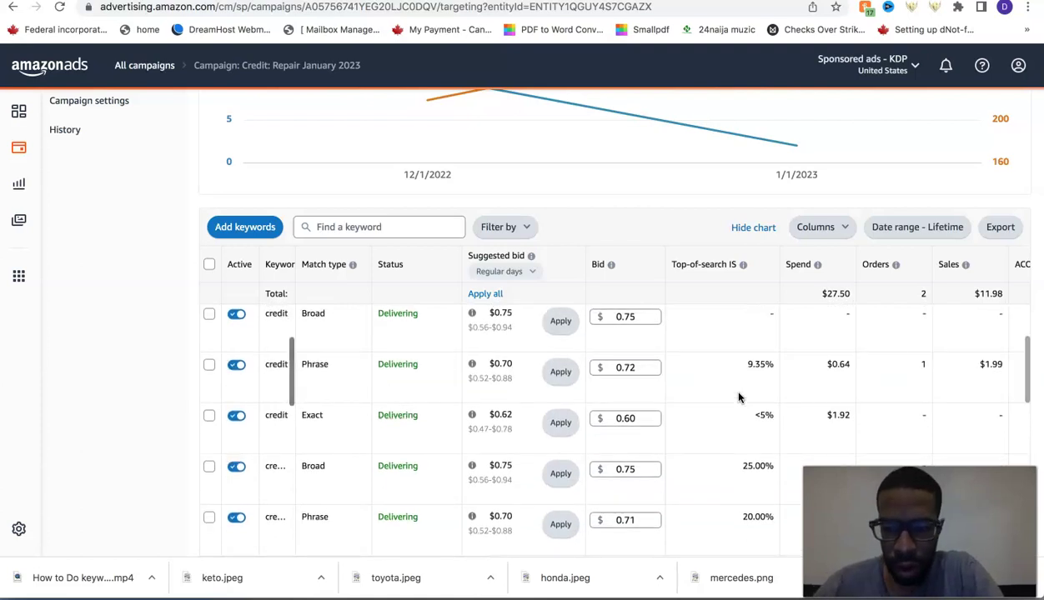
pyautogui.scroll(-1, 739, 398)
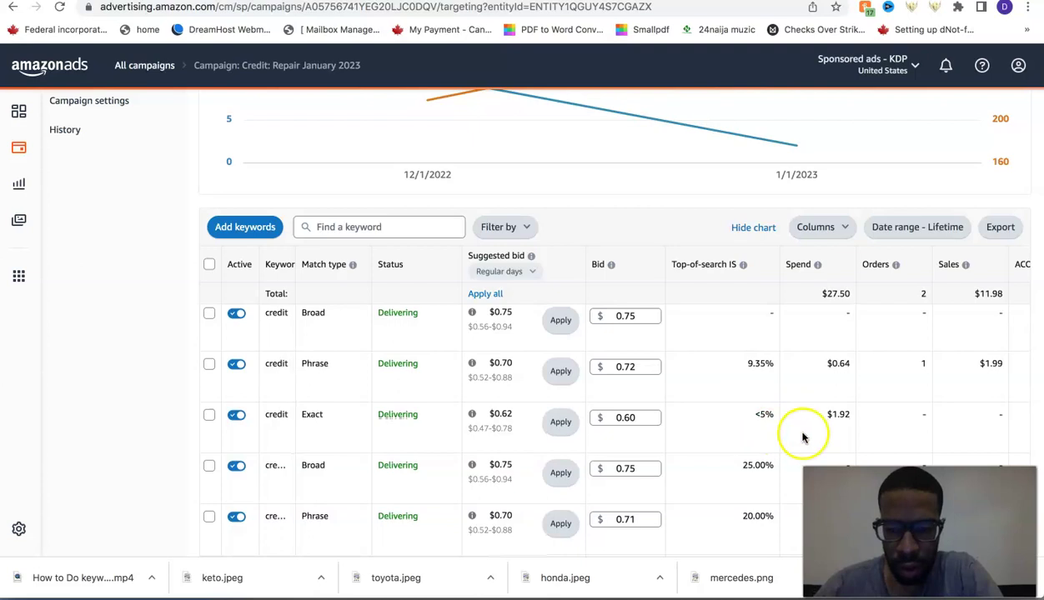
# Compare spend, orders, sales and ACOS for the phrase-match and exact-match "credit" keywords.
pyautogui.hscroll(3, 862, 408)
pyautogui.hscroll(2, 861, 408)
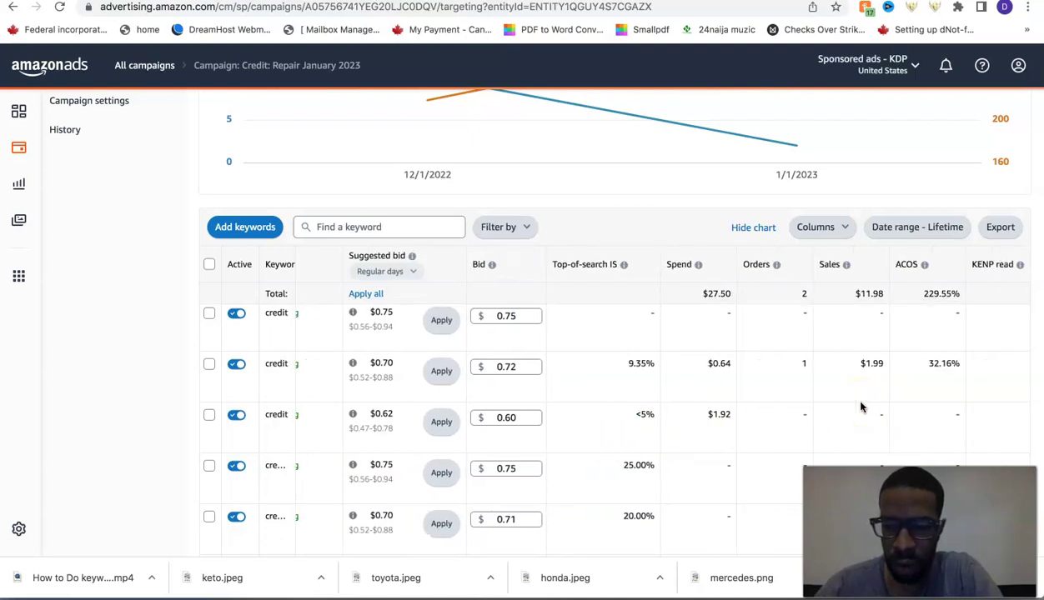
pyautogui.click(697, 396)
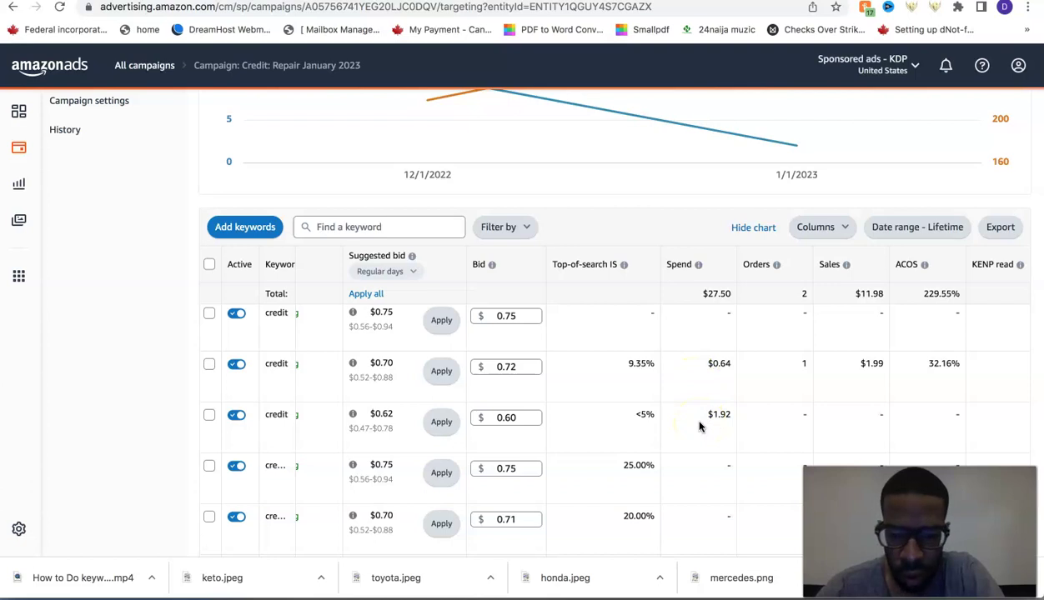
# Scan the first page of the campaign's keywords for bids, top-of-search share, spend, orders and sales.
pyautogui.scroll(-3, 704, 406)
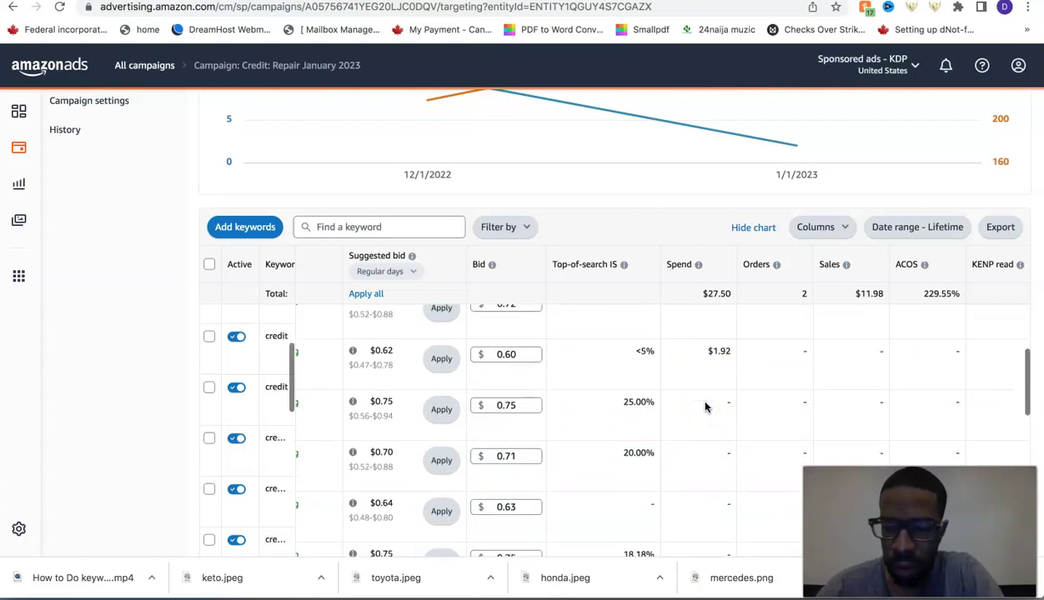
pyautogui.scroll(-2, 705, 407)
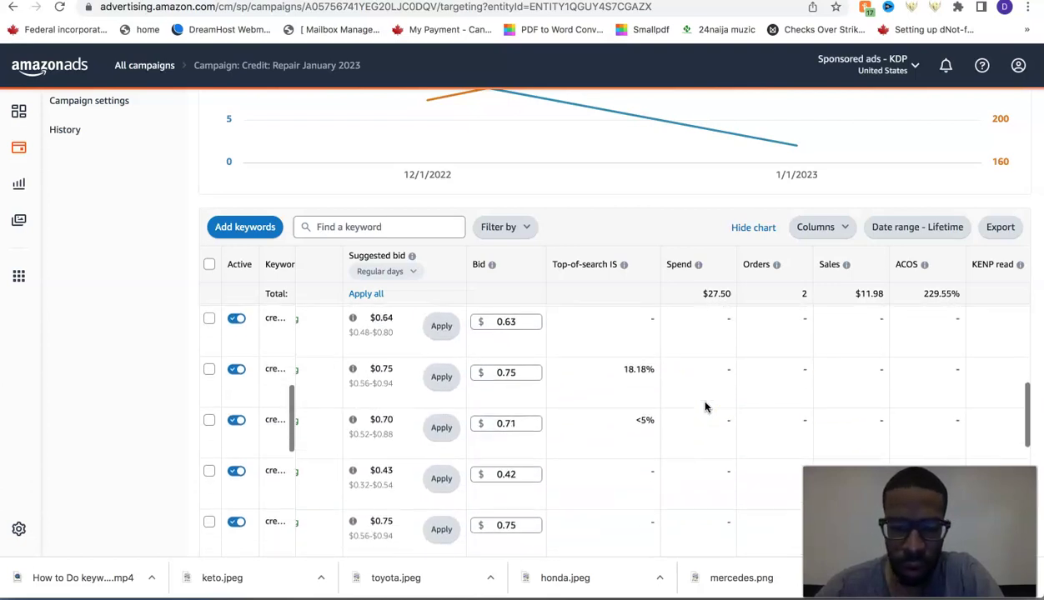
pyautogui.scroll(-4, 705, 407)
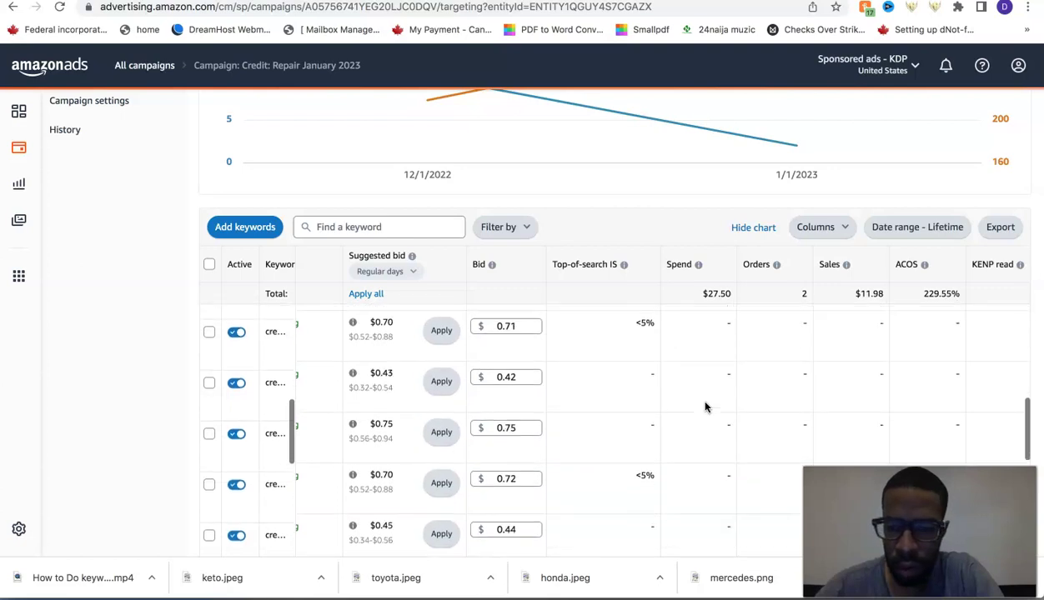
pyautogui.scroll(-5, 704, 407)
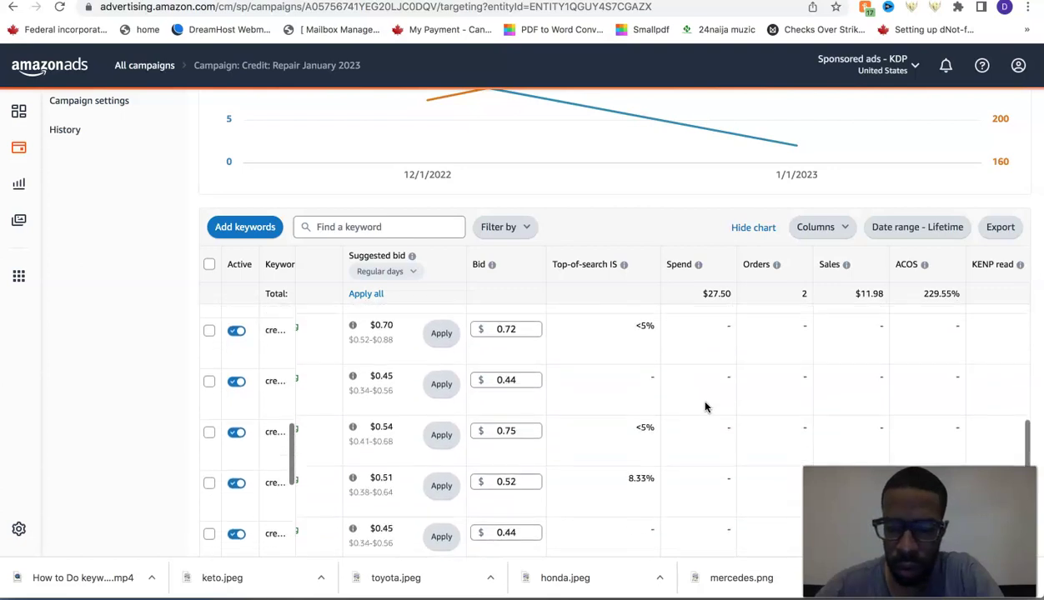
pyautogui.scroll(-5, 704, 407)
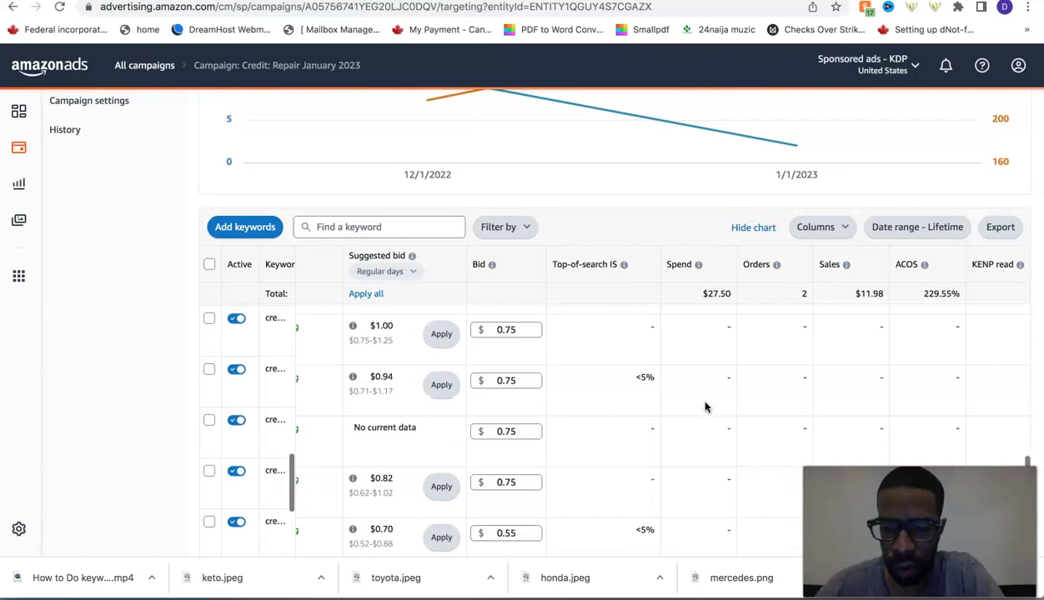
pyautogui.scroll(-5, 704, 407)
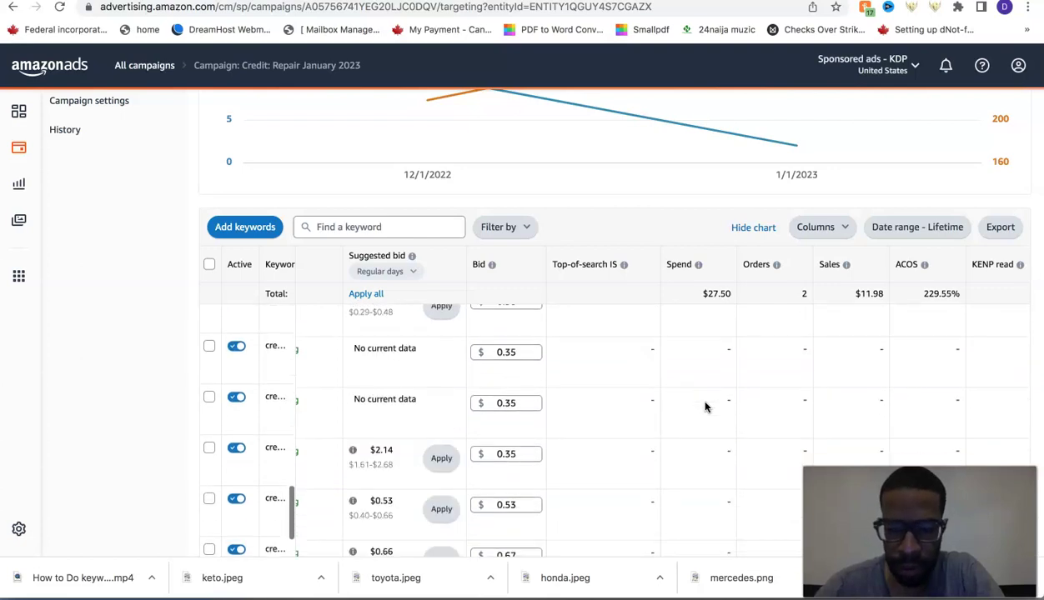
pyautogui.scroll(-5, 705, 407)
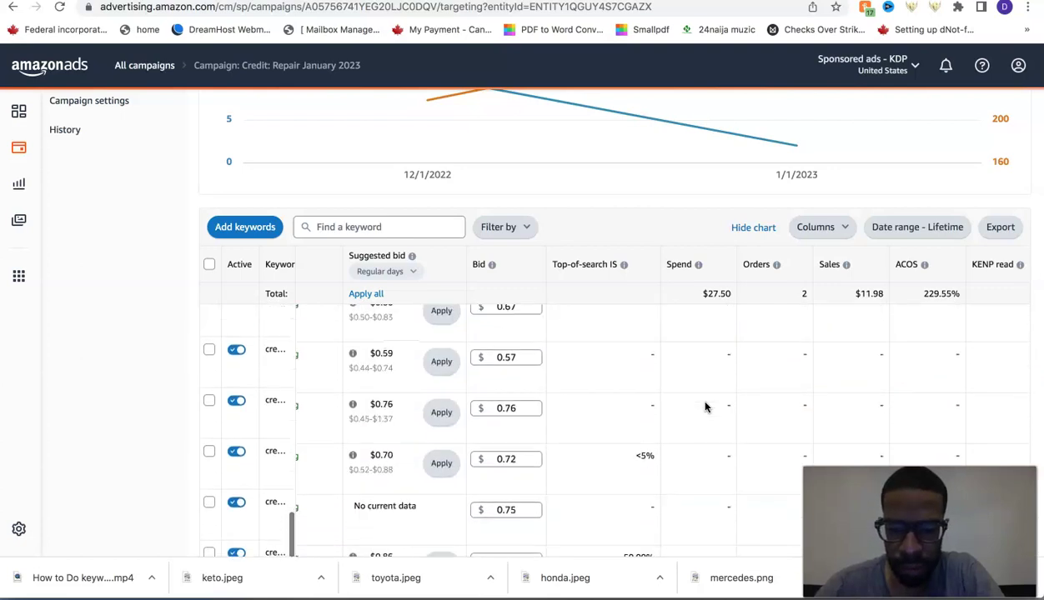
pyautogui.scroll(-3, 705, 407)
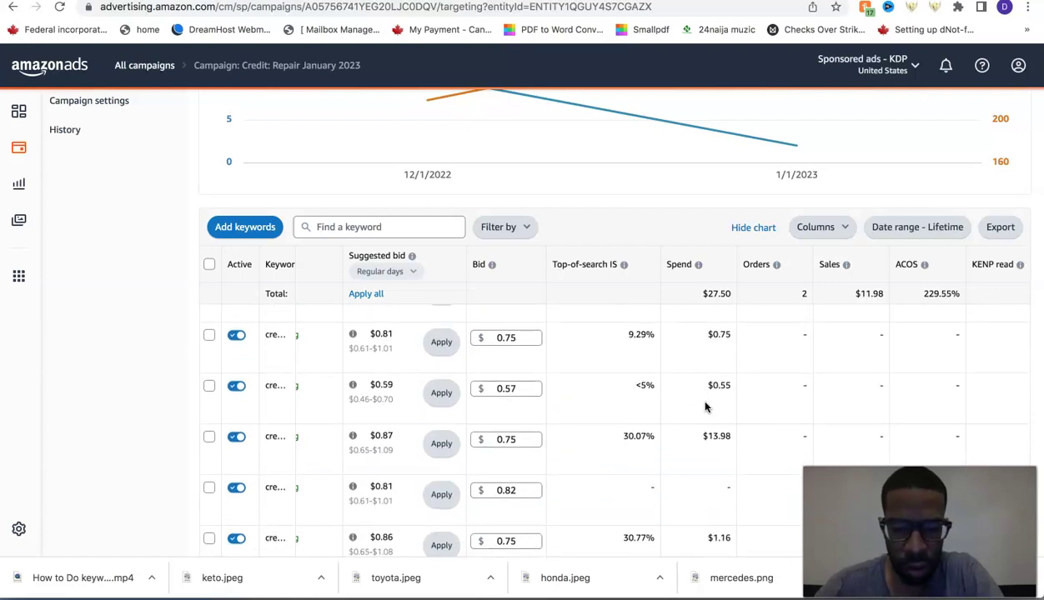
# Compare the bid, suggested bid, top-of-search share, spend and sales of the page's highest-spending keyword.
pyautogui.scroll(-2, 705, 407)
pyautogui.click(682, 383)
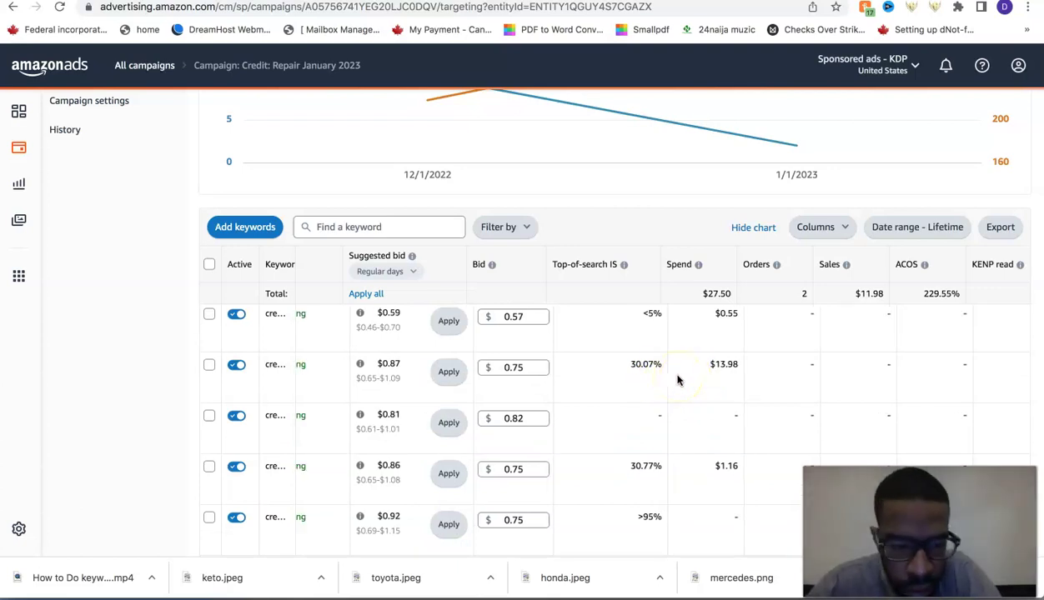
pyautogui.hscroll(-1, 677, 380)
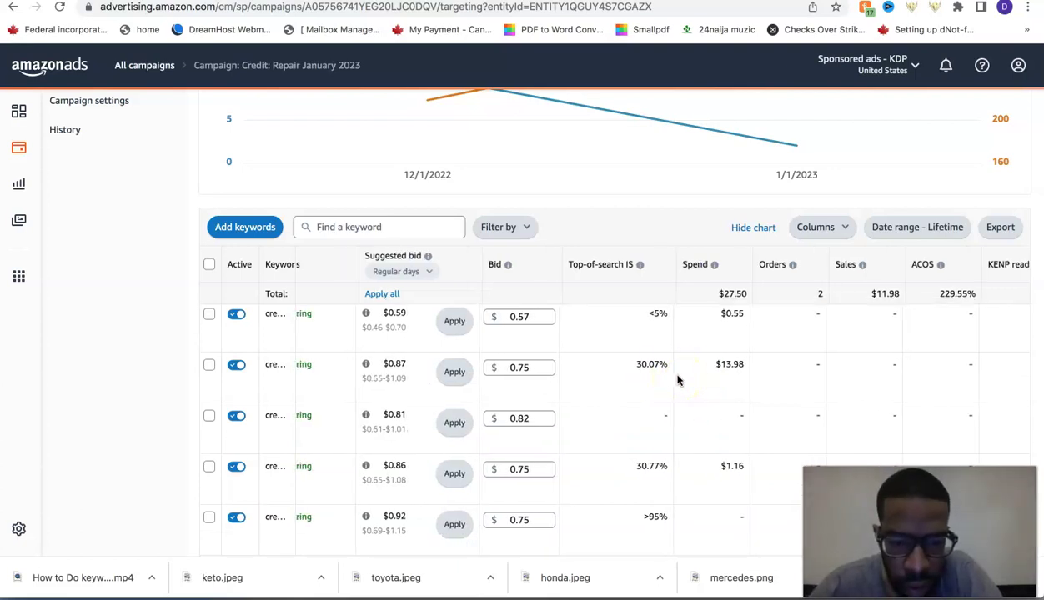
pyautogui.hscroll(2, 678, 379)
pyautogui.click(734, 374)
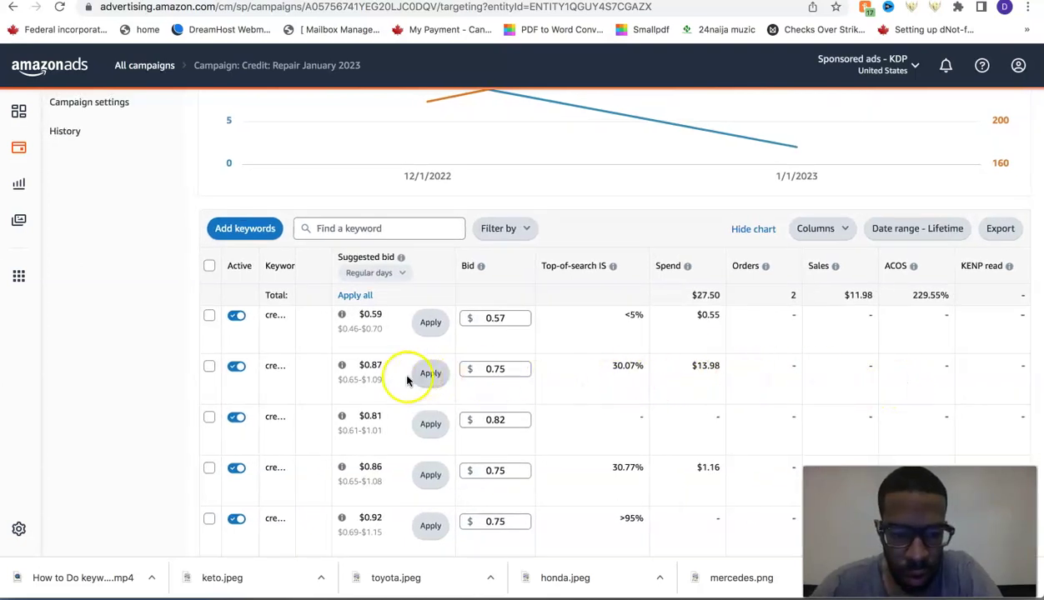
# Check the spend, orders, sales and ACOS of the remaining keywords down to the end of the first page.
pyautogui.scroll(-5, 669, 446)
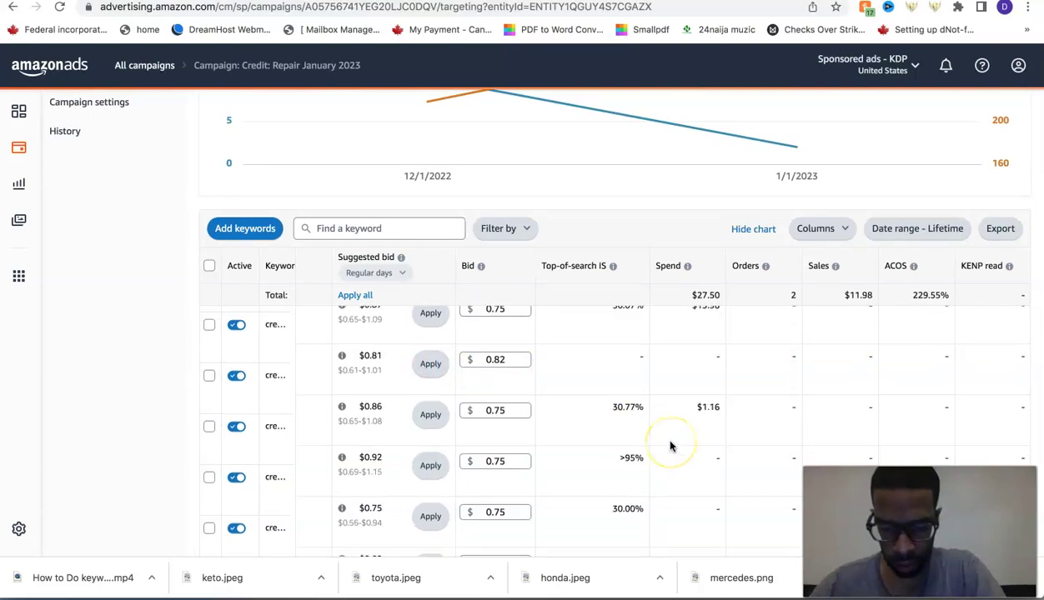
pyautogui.scroll(-3, 670, 447)
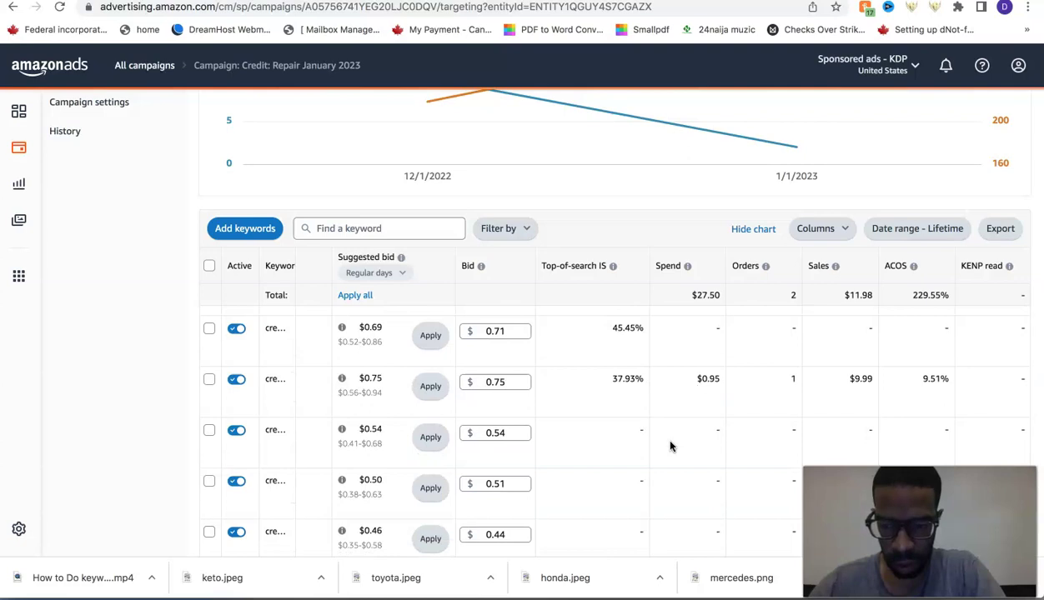
pyautogui.scroll(-3, 682, 404)
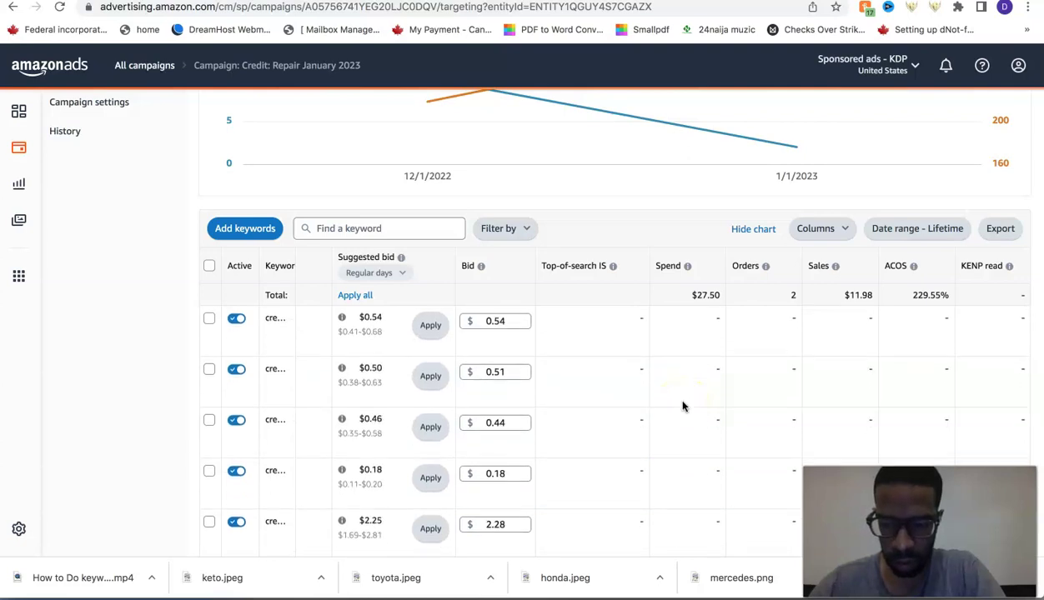
pyautogui.scroll(-3, 682, 406)
pyautogui.scroll(-1, 682, 406)
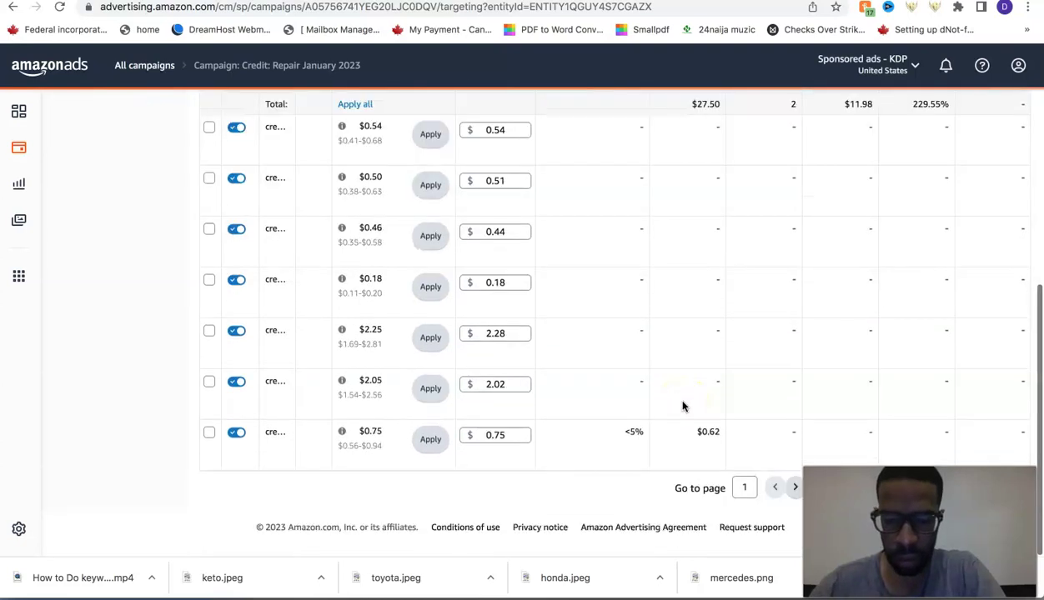
# Return to the highest-spending keyword and widen the Keyword column enough to read the full keyword names.
pyautogui.scroll(5, 682, 406)
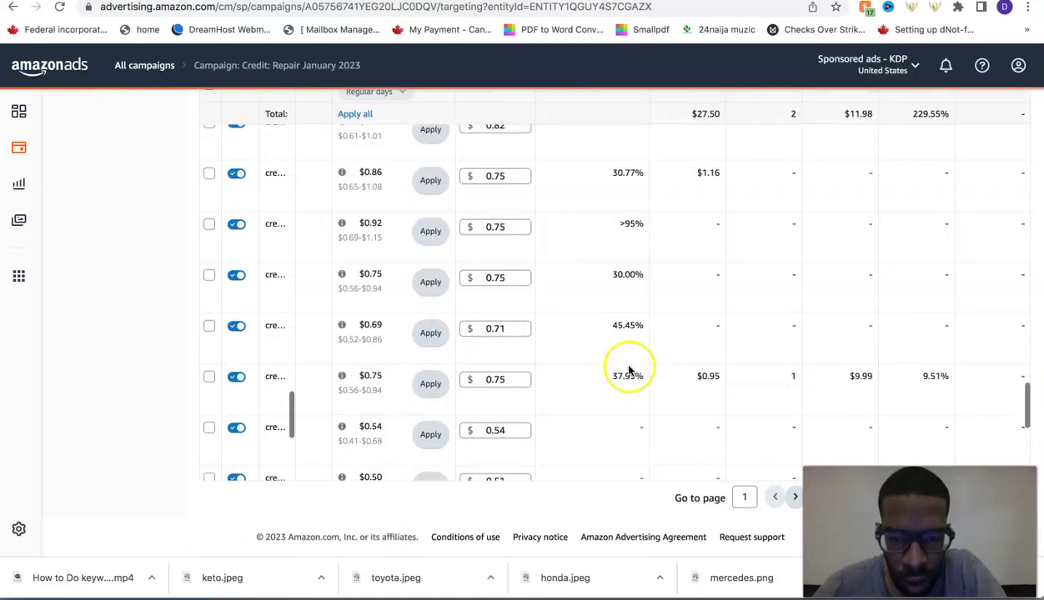
pyautogui.scroll(4, 630, 372)
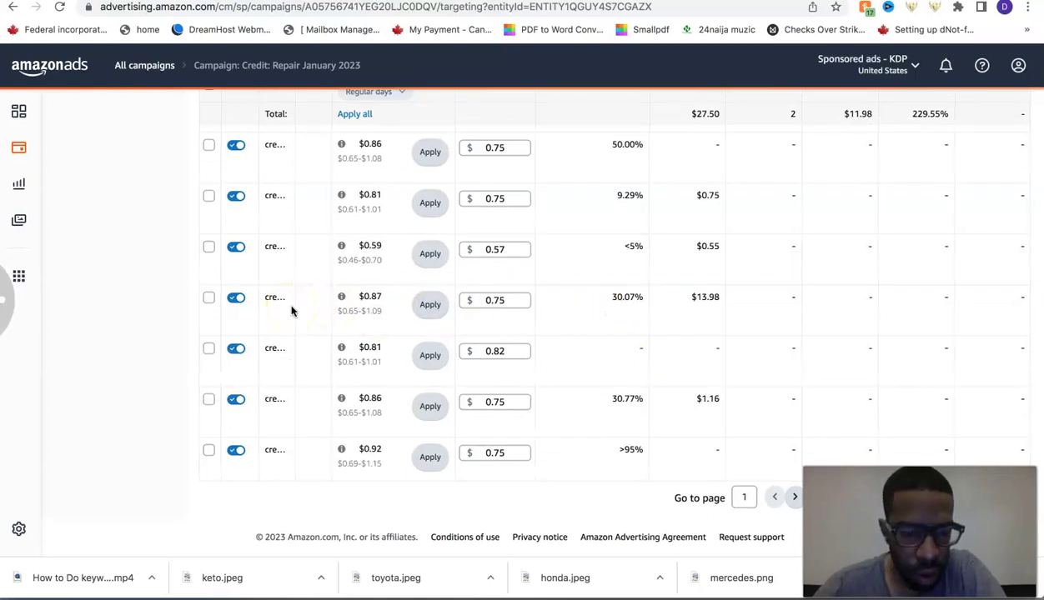
pyautogui.scroll(1, 303, 311)
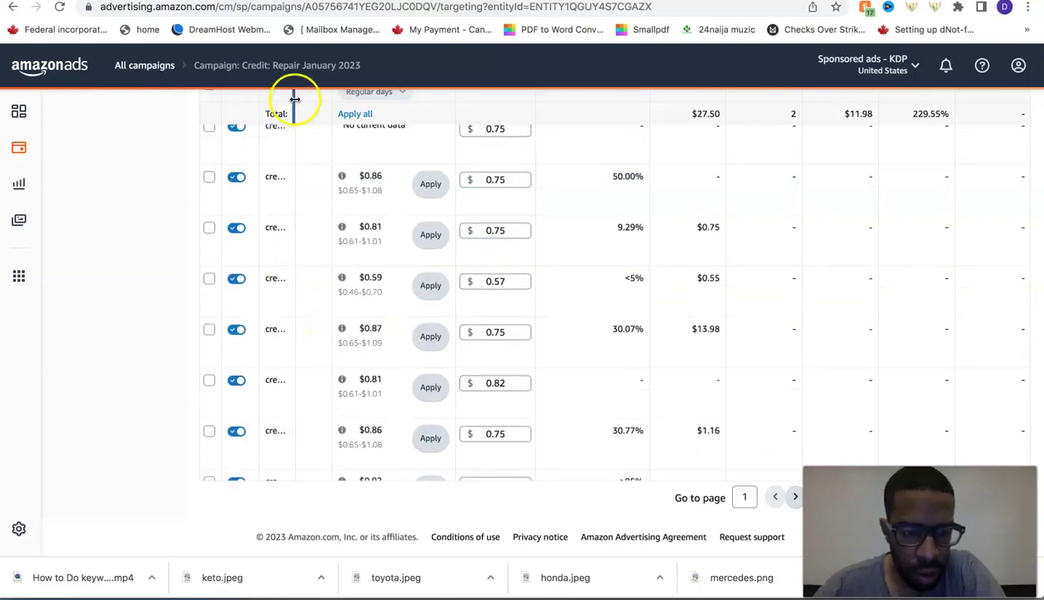
pyautogui.moveTo(334, 98); pyautogui.dragTo(378, 102)
pyautogui.click(333, 97)
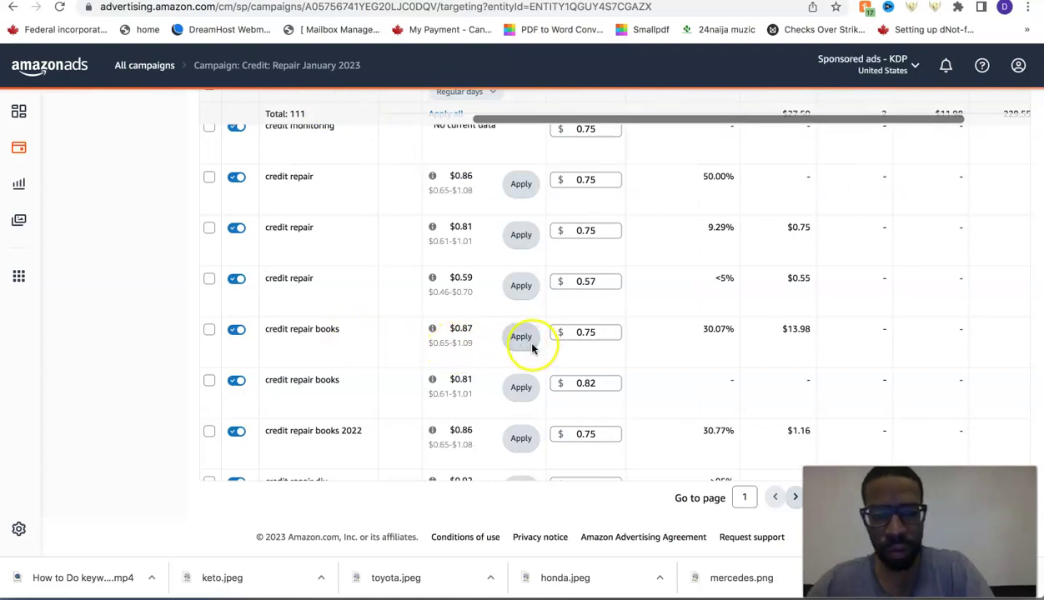
# Deactivate the "credit repair books" keyword that has the $0.75 bid, leaving its bid as it is.
pyautogui.click(600, 332)
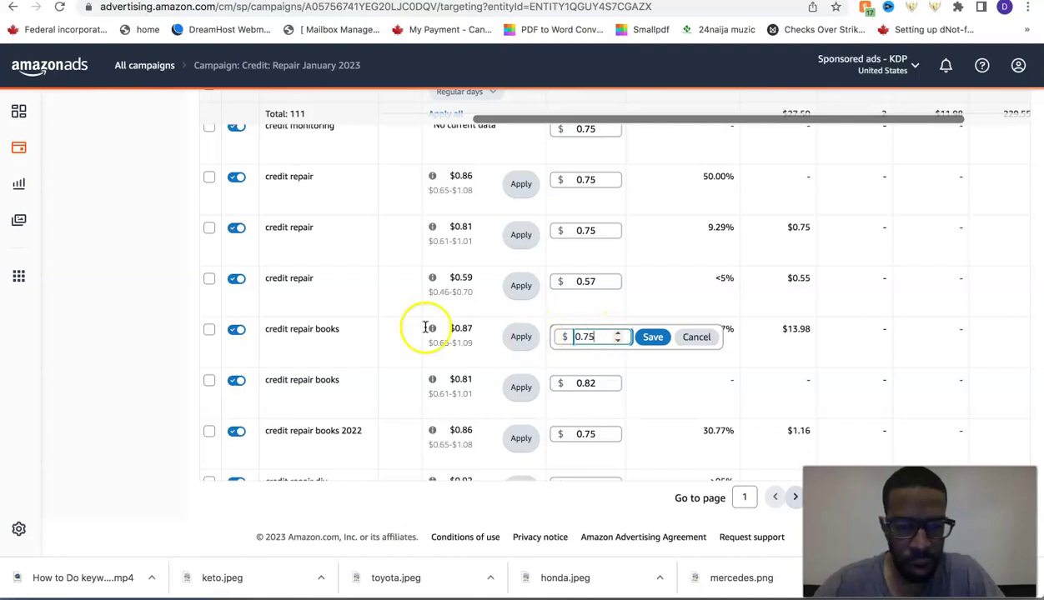
pyautogui.click(238, 333)
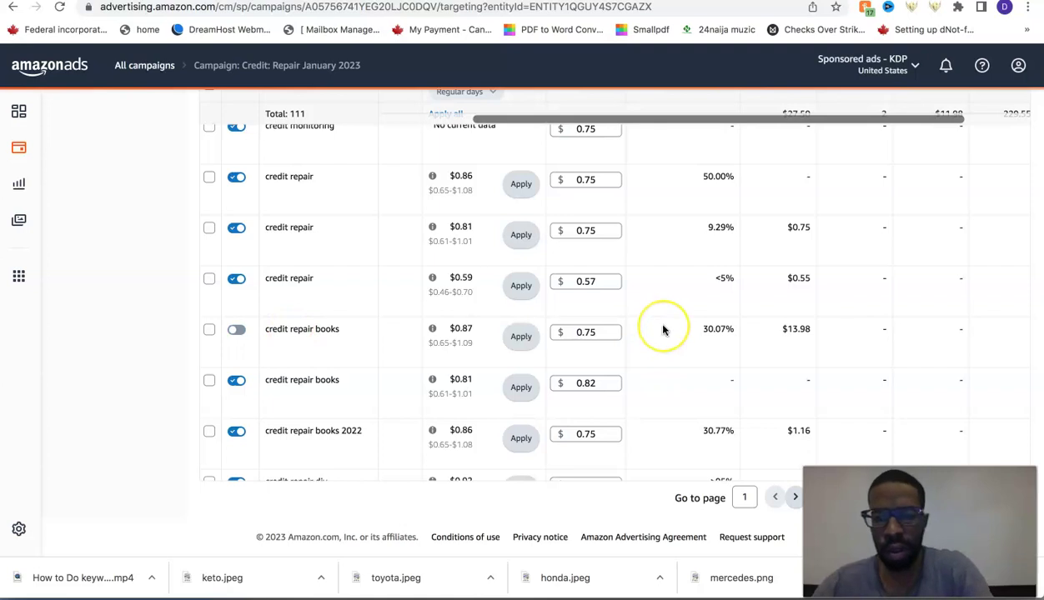
# Review the spend and orders of the "credit repair diy", "credit repair for dummies" and "credit repair guide" keywords.
pyautogui.scroll(-2, 662, 330)
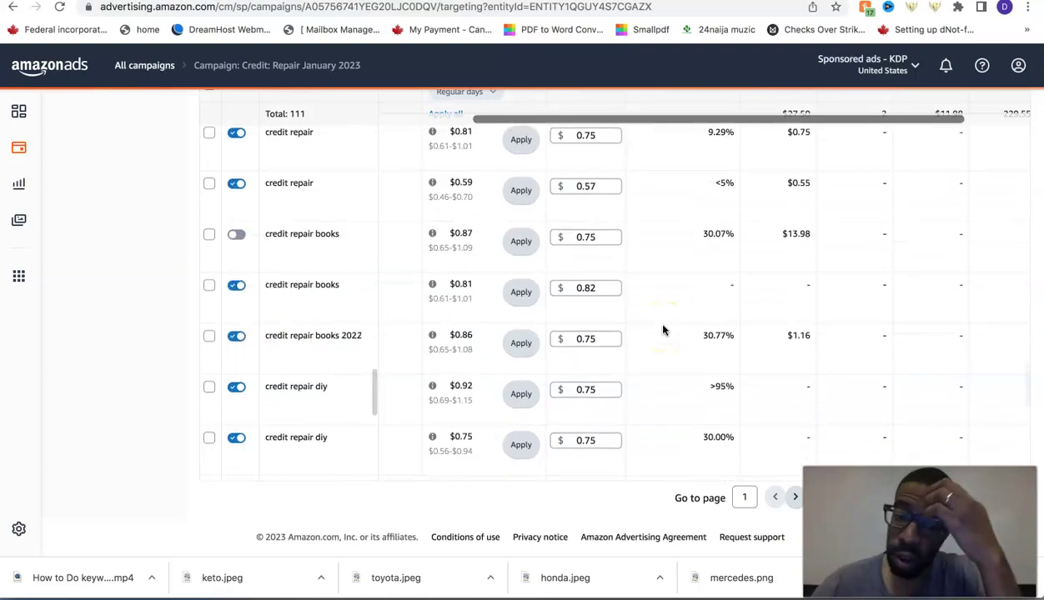
pyautogui.scroll(-2, 663, 331)
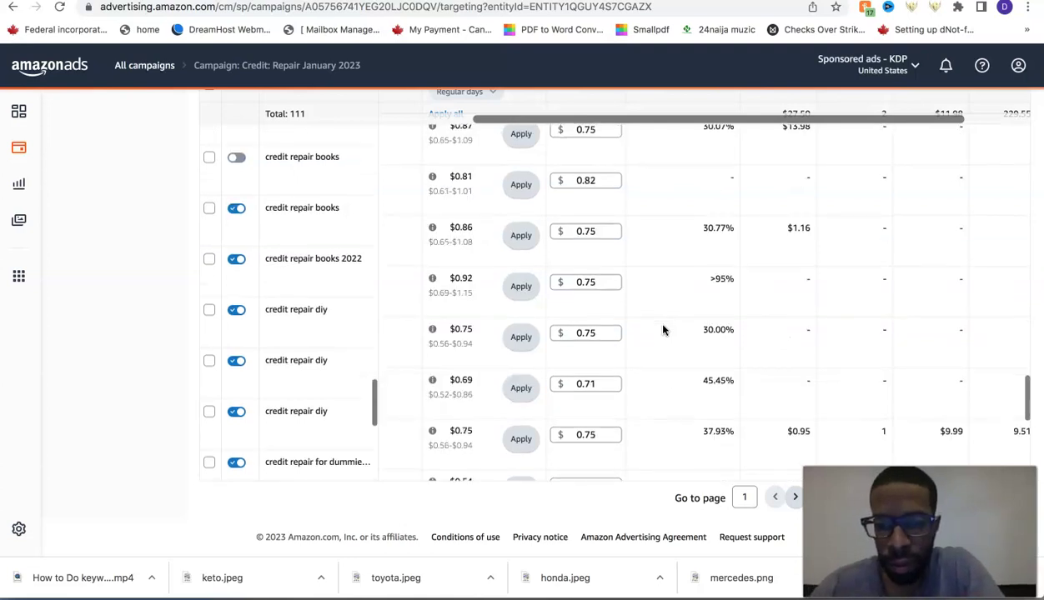
pyautogui.scroll(-4, 663, 330)
pyautogui.scroll(-3, 663, 331)
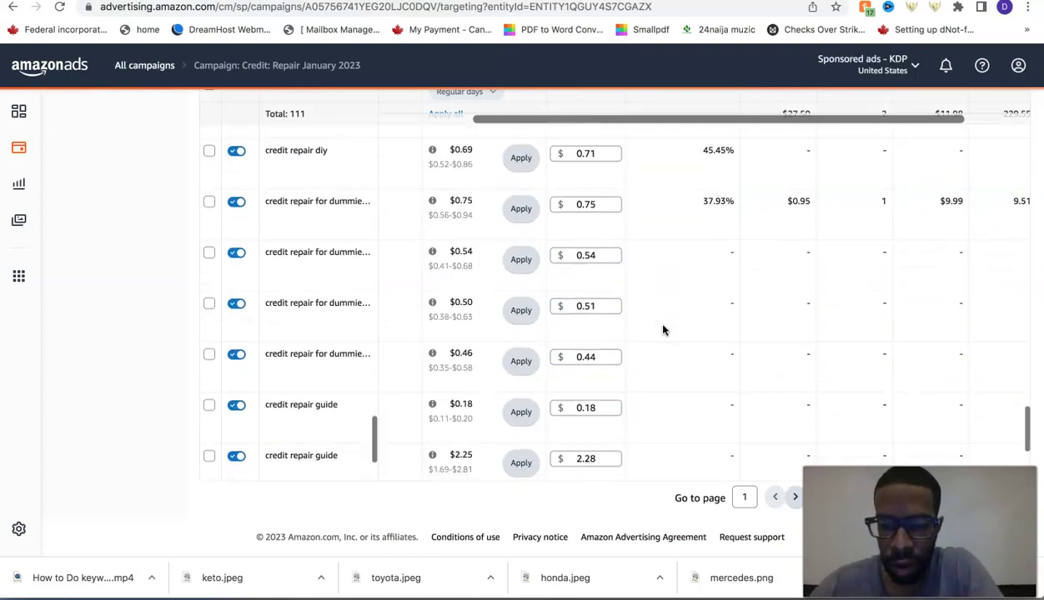
# Open the second page of keywords and examine their bids, top-of-search share, spend, orders and sales from the last row upward.
pyautogui.click(794, 498)
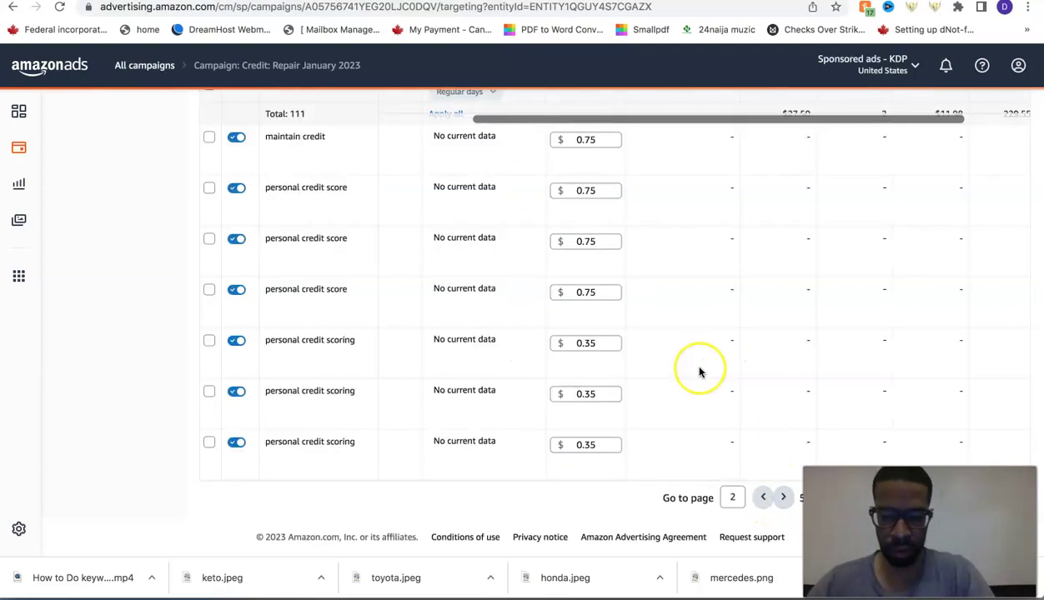
pyautogui.scroll(2, 699, 372)
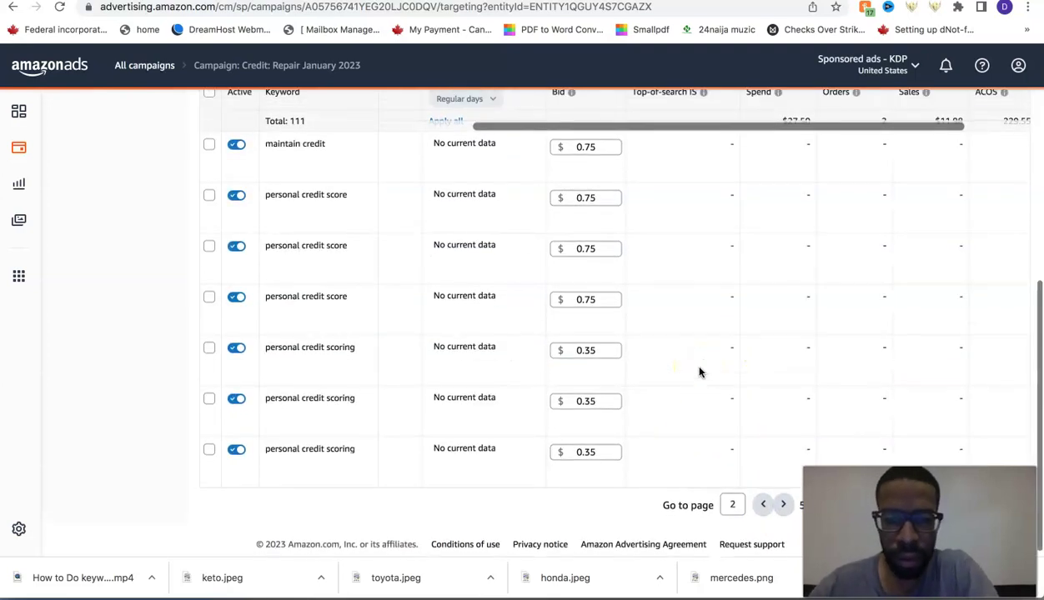
pyautogui.scroll(-3, 700, 373)
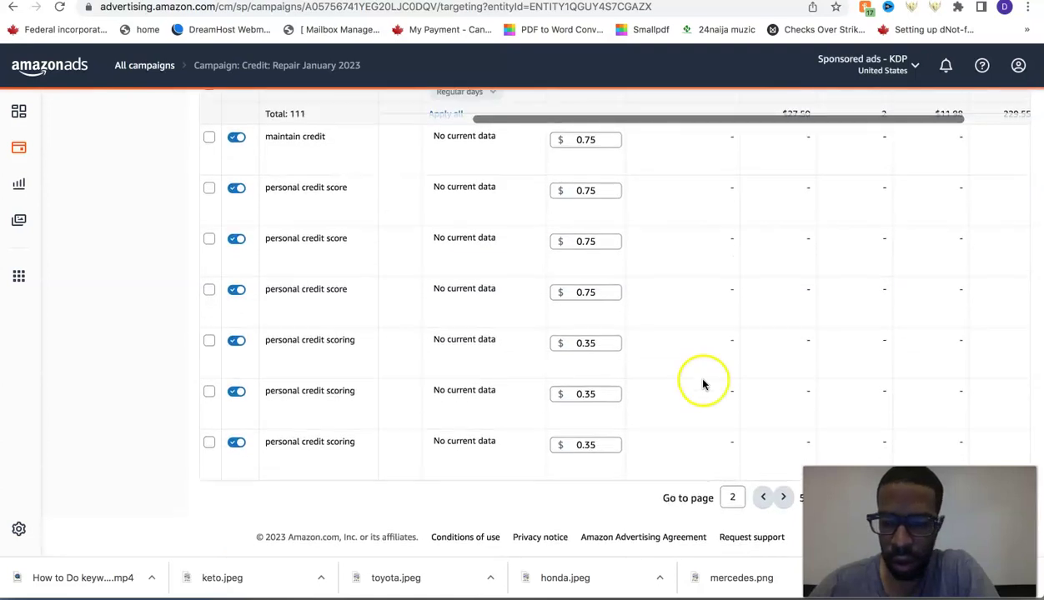
pyautogui.scroll(3, 696, 437)
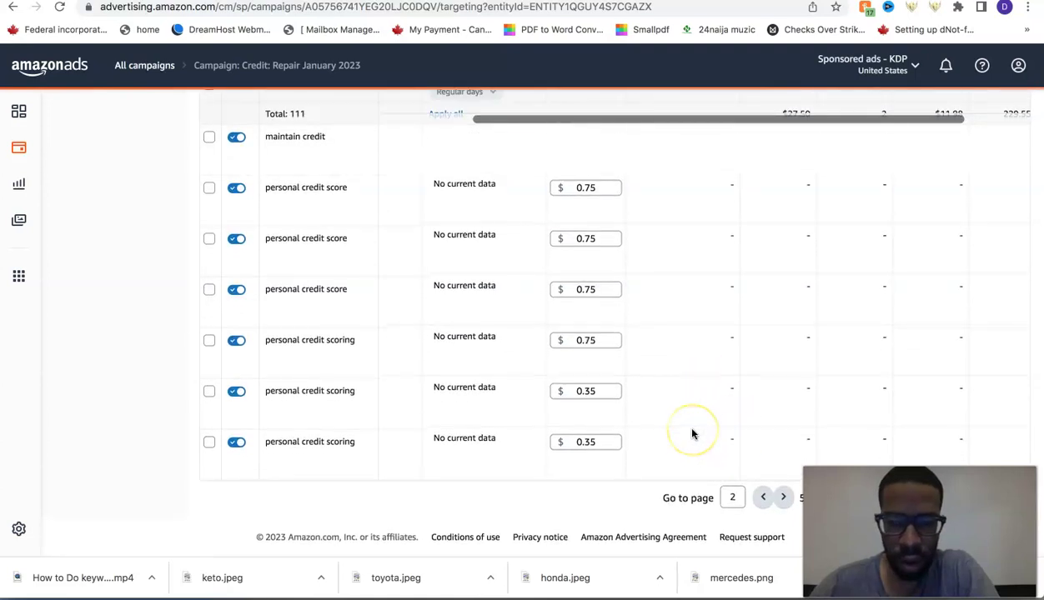
pyautogui.scroll(4, 692, 434)
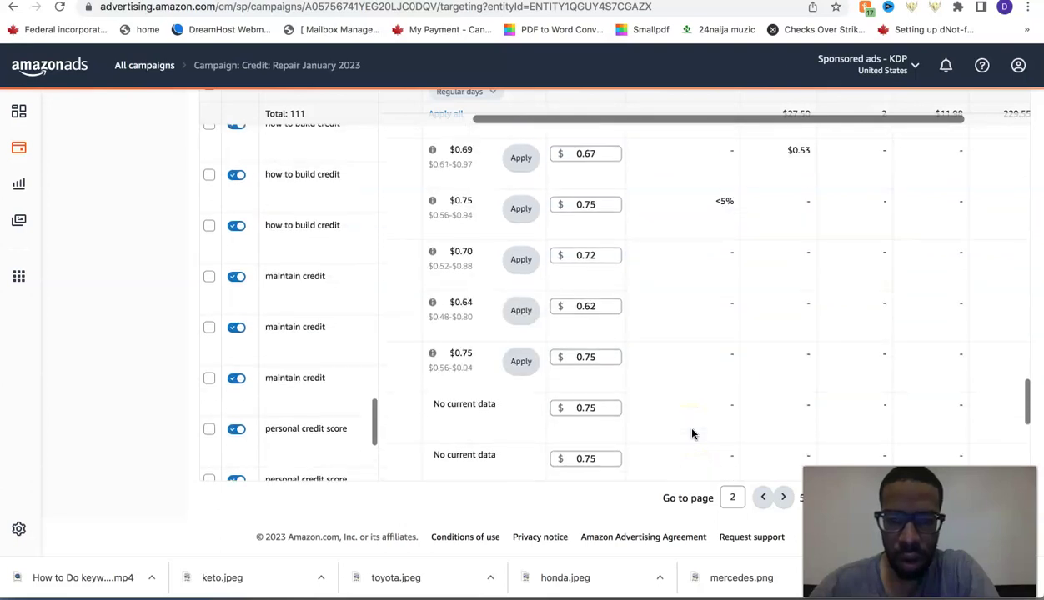
pyautogui.scroll(2, 692, 434)
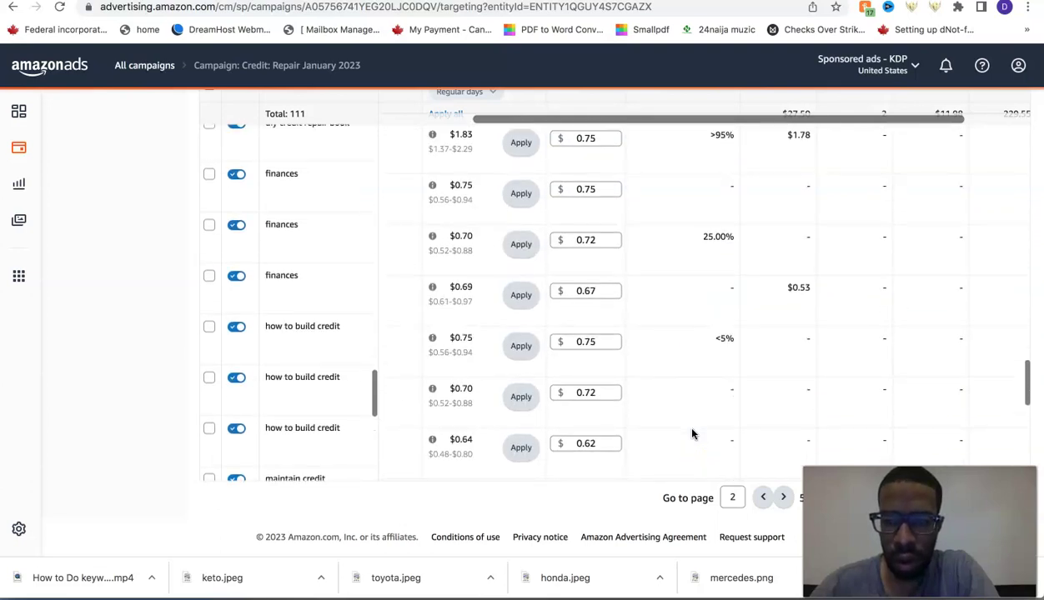
pyautogui.scroll(4, 692, 433)
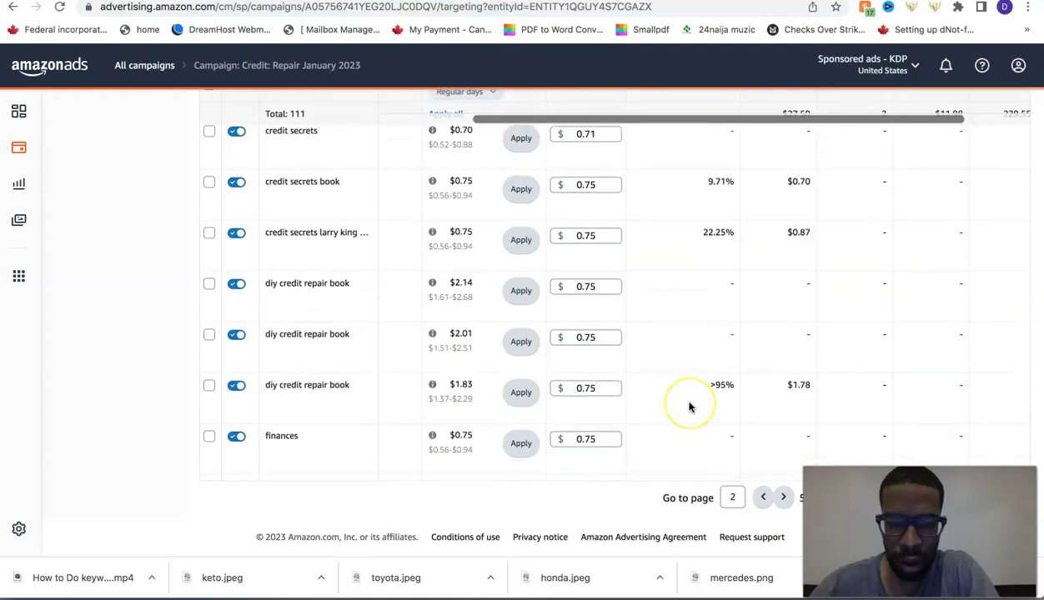
pyautogui.scroll(3, 689, 407)
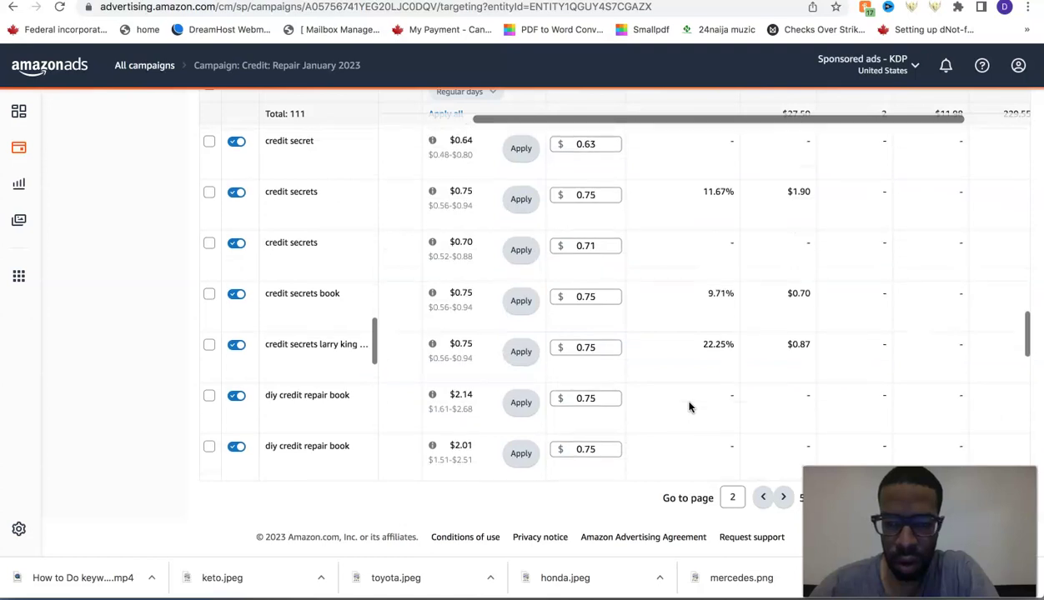
pyautogui.scroll(3, 689, 407)
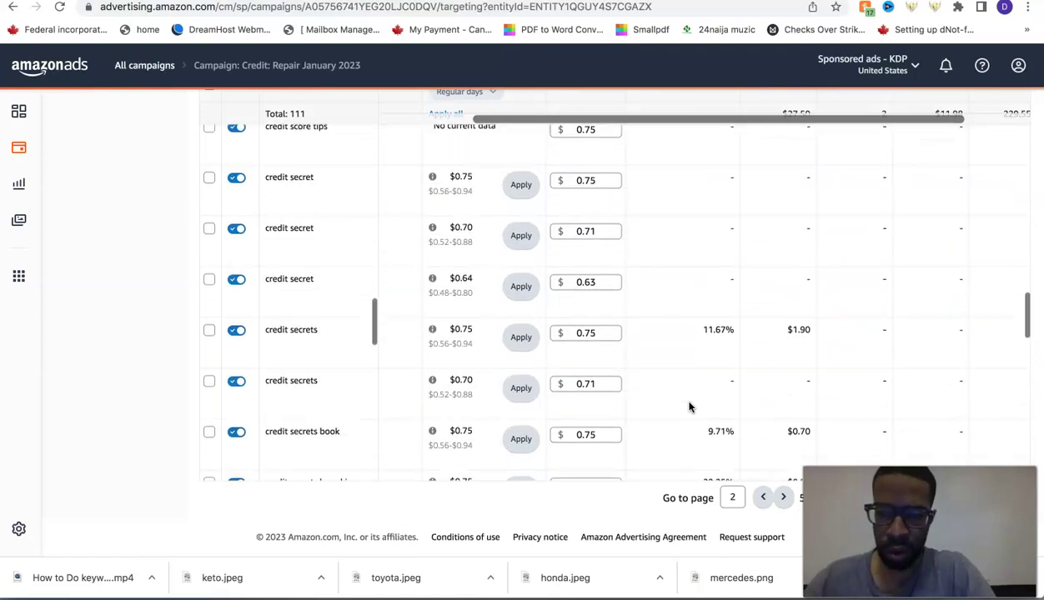
pyautogui.scroll(1, 690, 407)
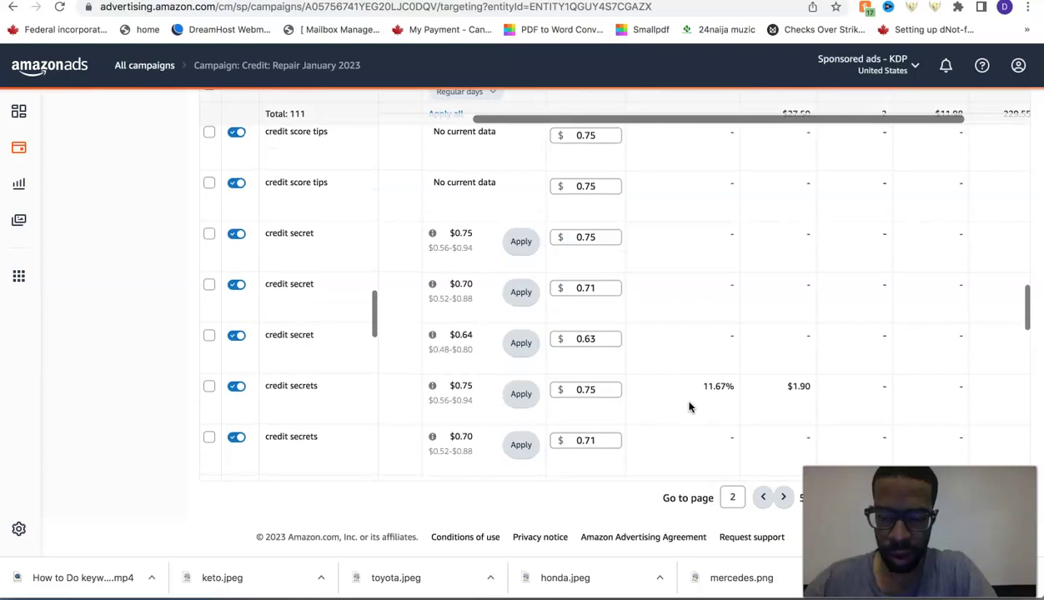
pyautogui.scroll(3, 689, 407)
pyautogui.scroll(3, 690, 407)
pyautogui.scroll(5, 689, 407)
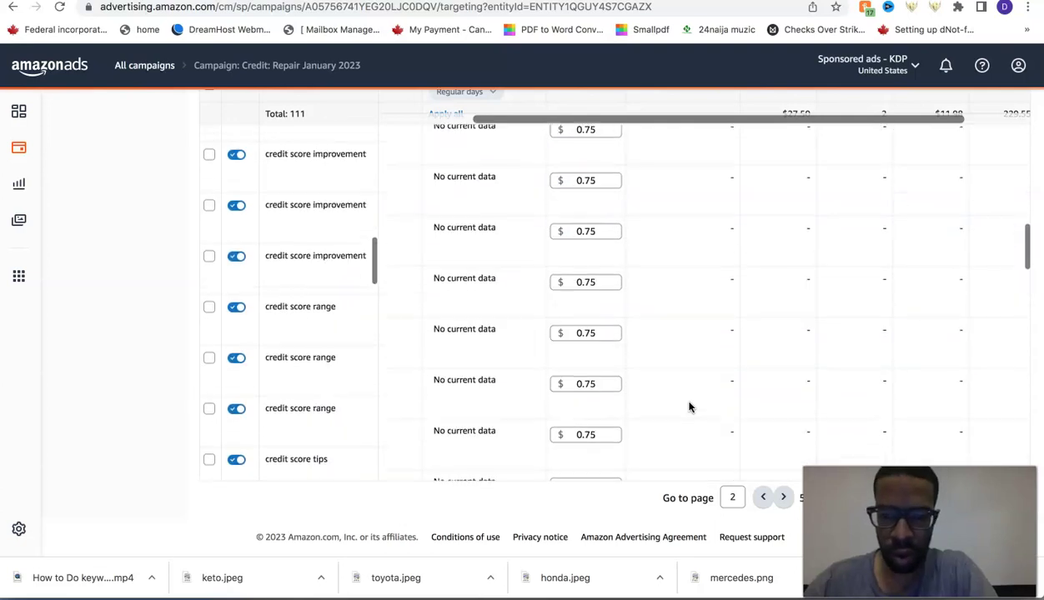
# Review the remaining second-page keywords from "credit score improvement" up to "credit repair secrets", along with the campaign's overall spend and sales.
pyautogui.scroll(5, 689, 407)
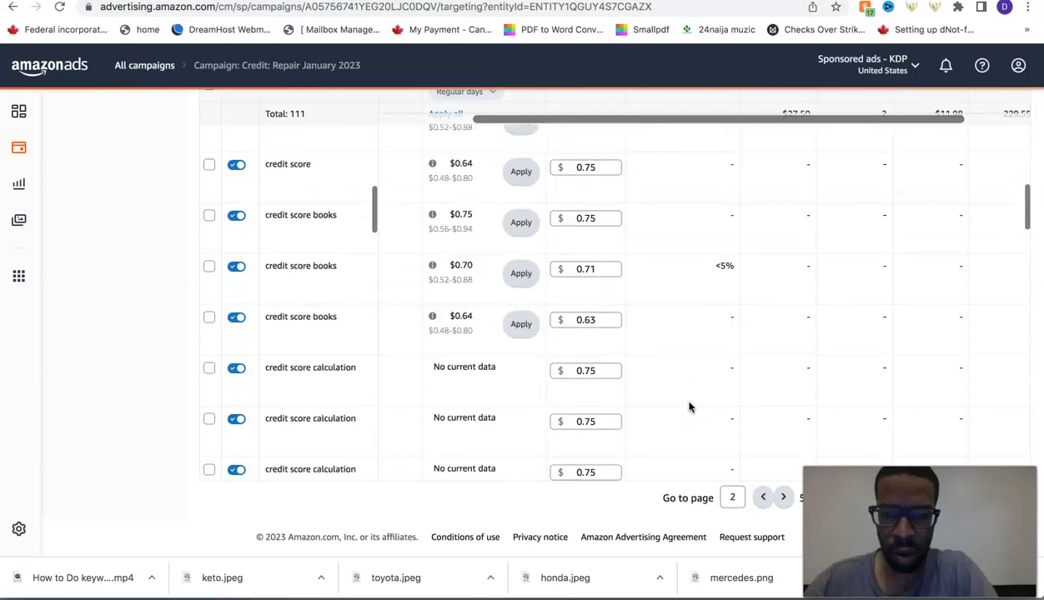
pyautogui.scroll(5, 690, 407)
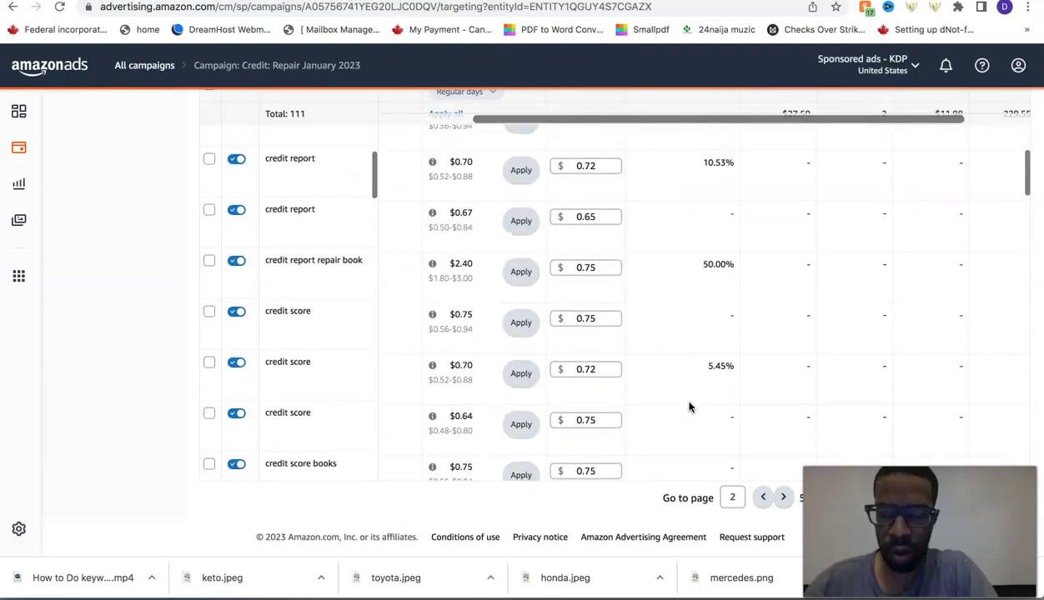
pyautogui.scroll(5, 689, 407)
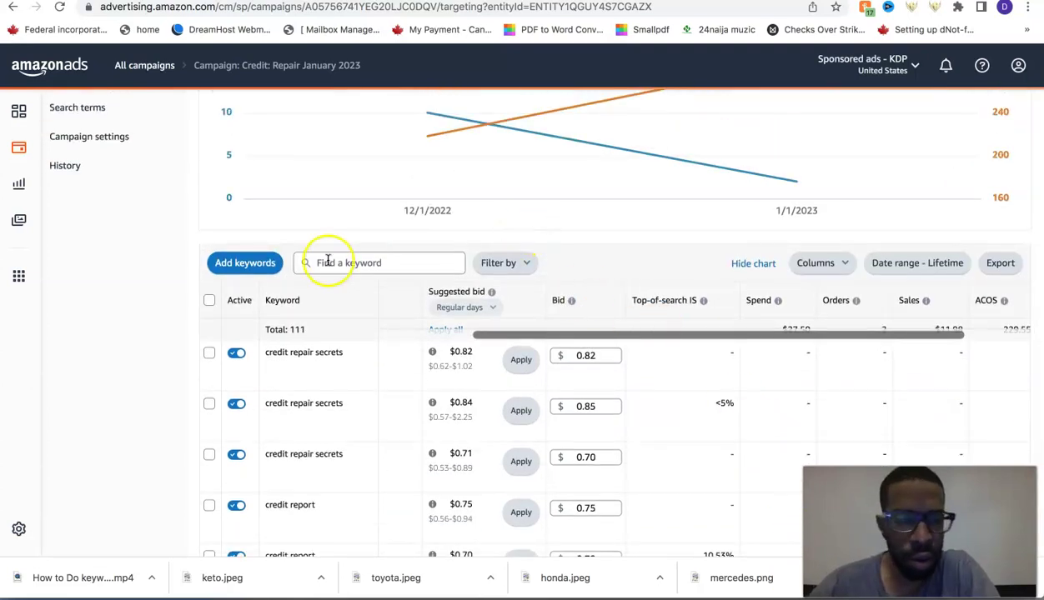
pyautogui.scroll(5, 177, 284)
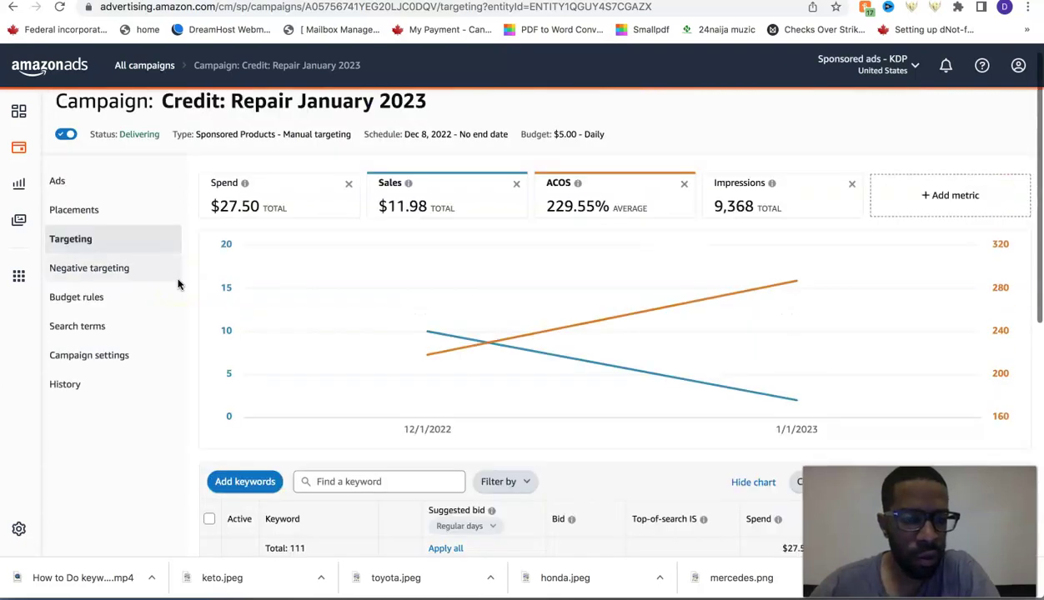
pyautogui.click(206, 288)
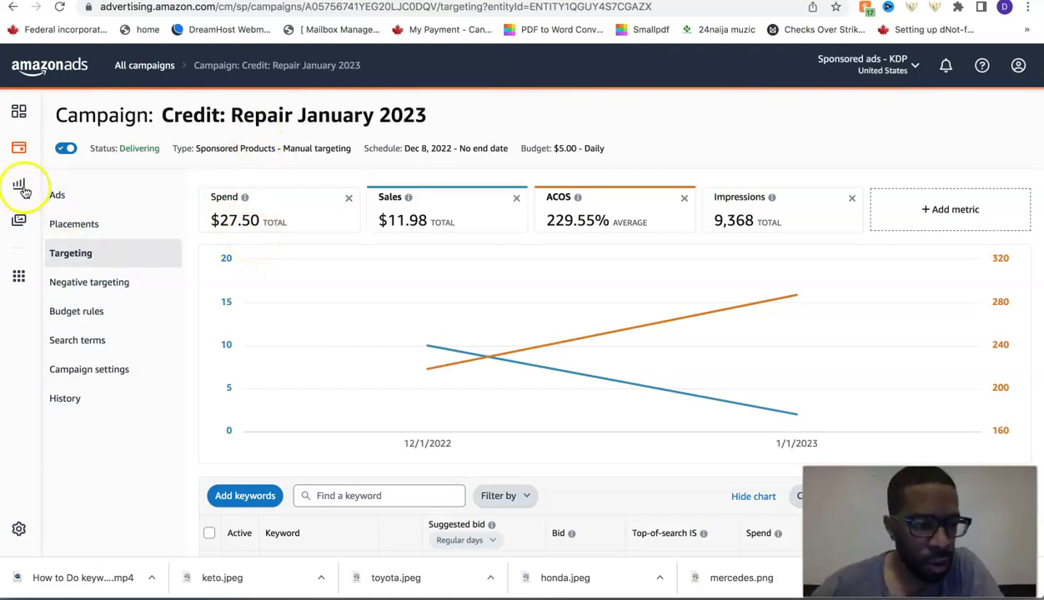
# Go back to the campaign list and open the Kids book ad group of the Kids book January campaign.
pyautogui.click(24, 154)
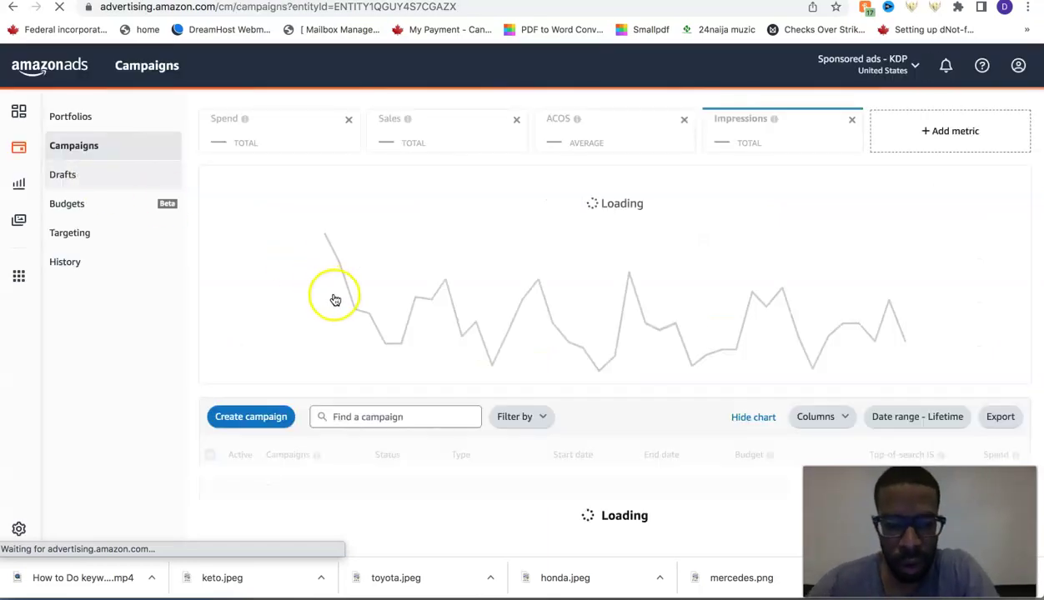
pyautogui.scroll(-4, 341, 275)
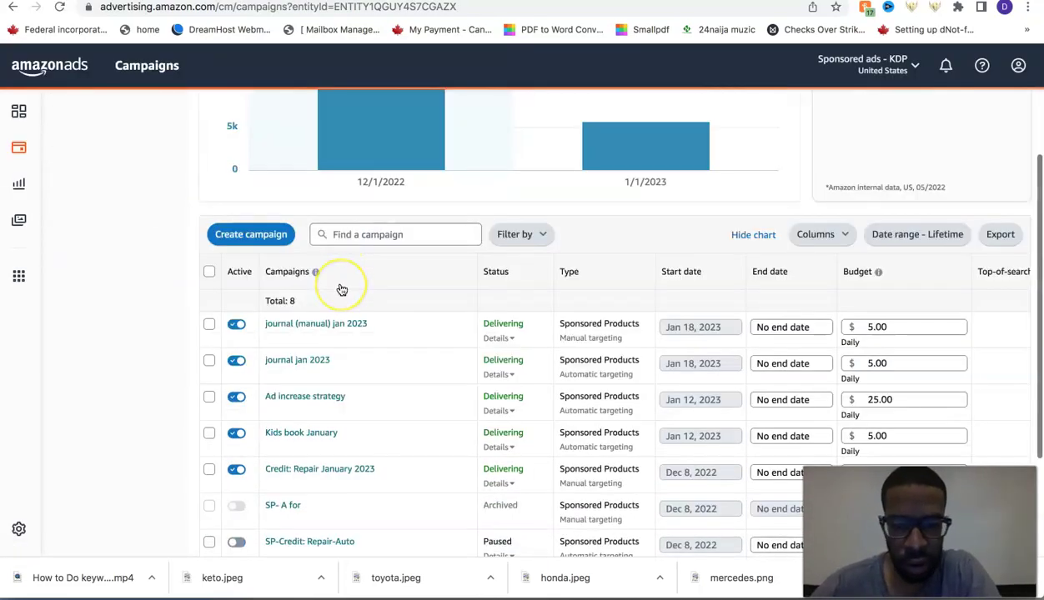
pyautogui.scroll(-1, 342, 290)
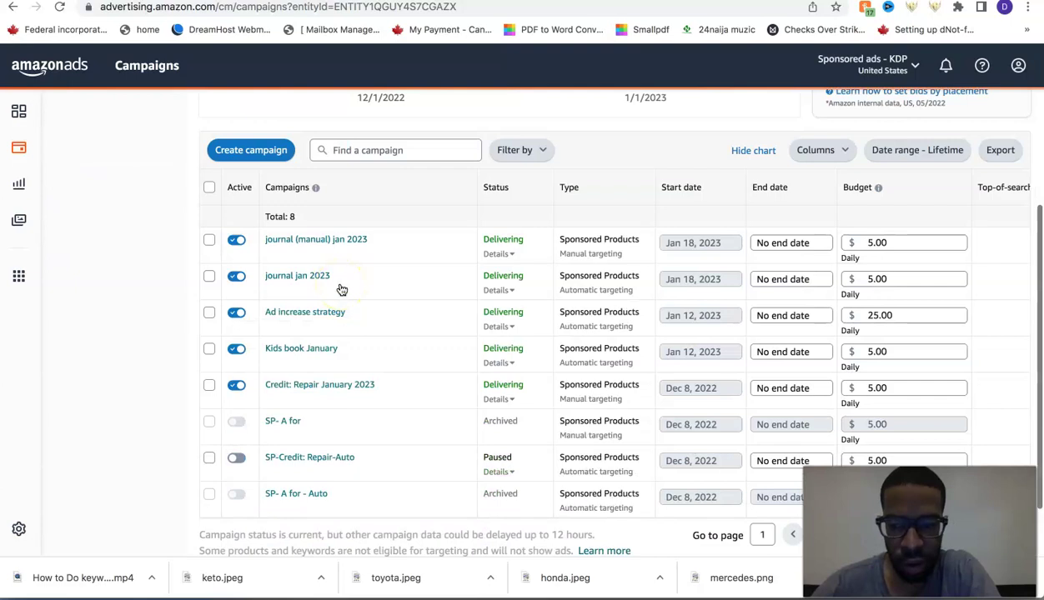
pyautogui.click(299, 351)
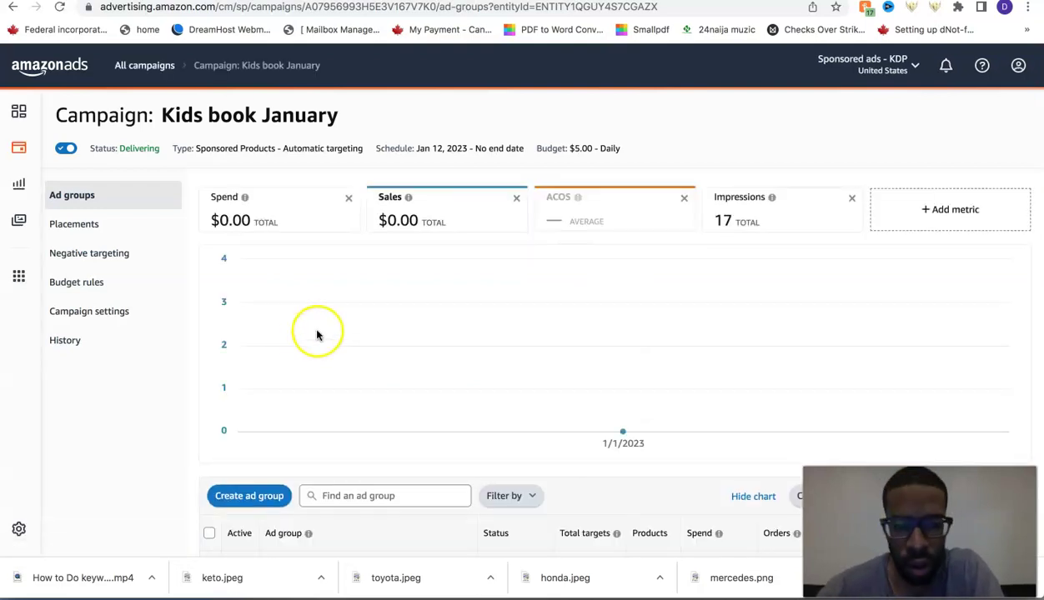
pyautogui.scroll(-3, 494, 301)
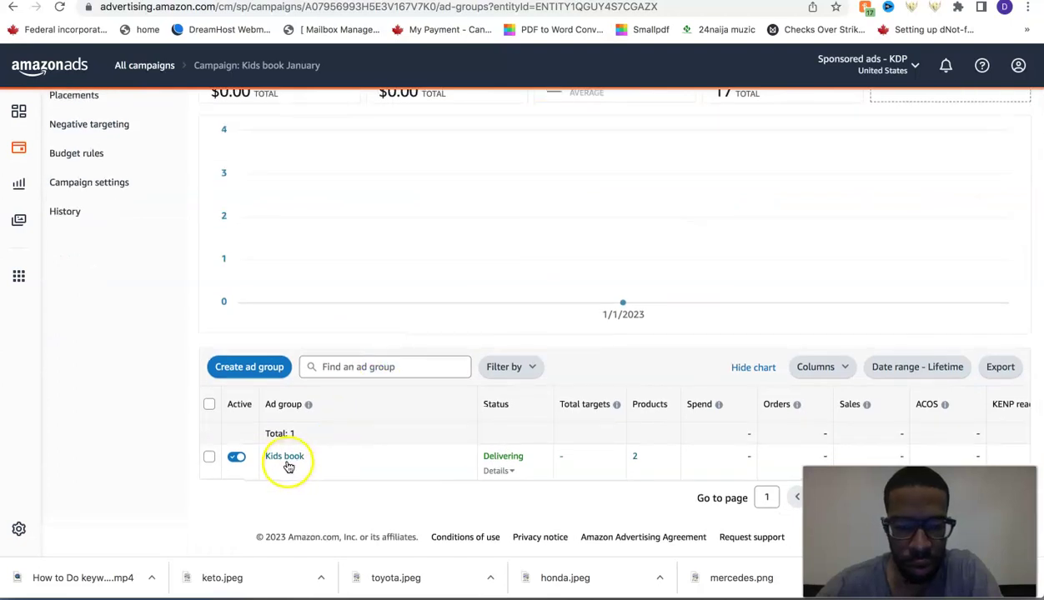
pyautogui.click(289, 459)
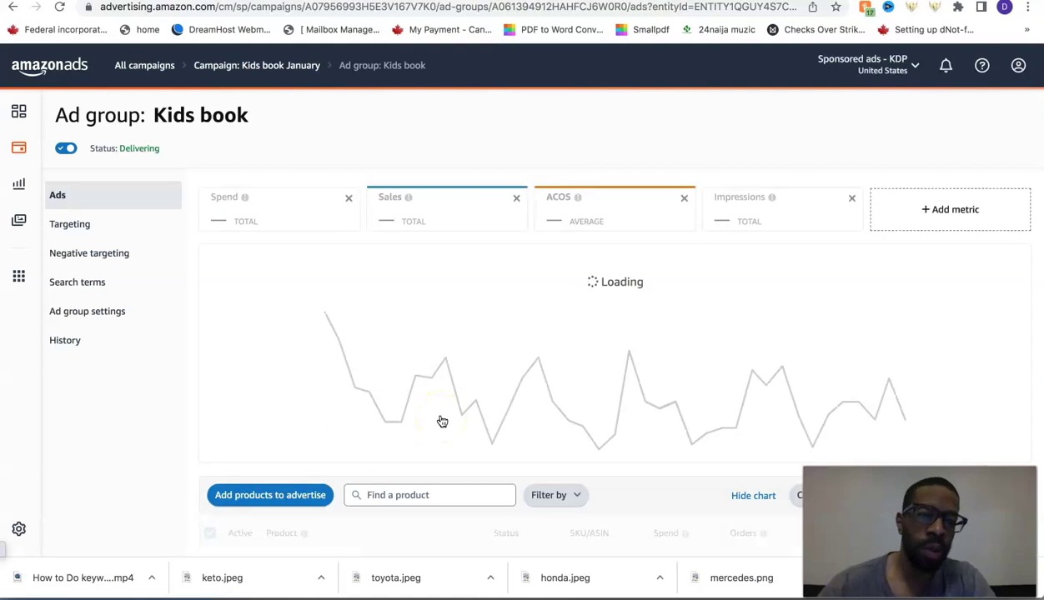
# Check the spend, orders and sales of the products advertised in the Kids book ad group.
pyautogui.scroll(-2, 369, 317)
pyautogui.scroll(-3, 369, 323)
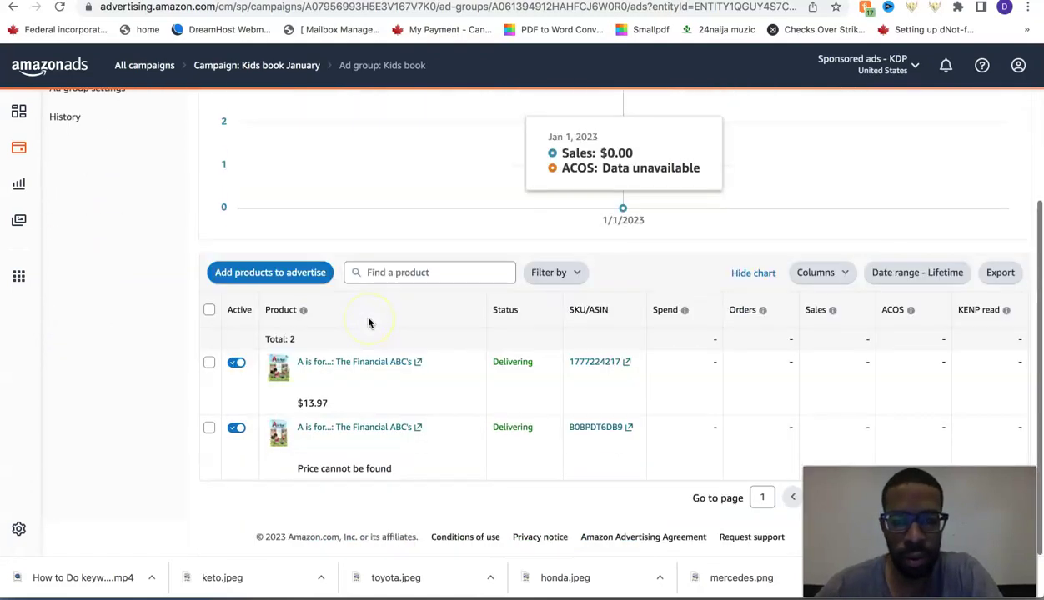
pyautogui.scroll(1, 368, 323)
pyautogui.scroll(2, 239, 262)
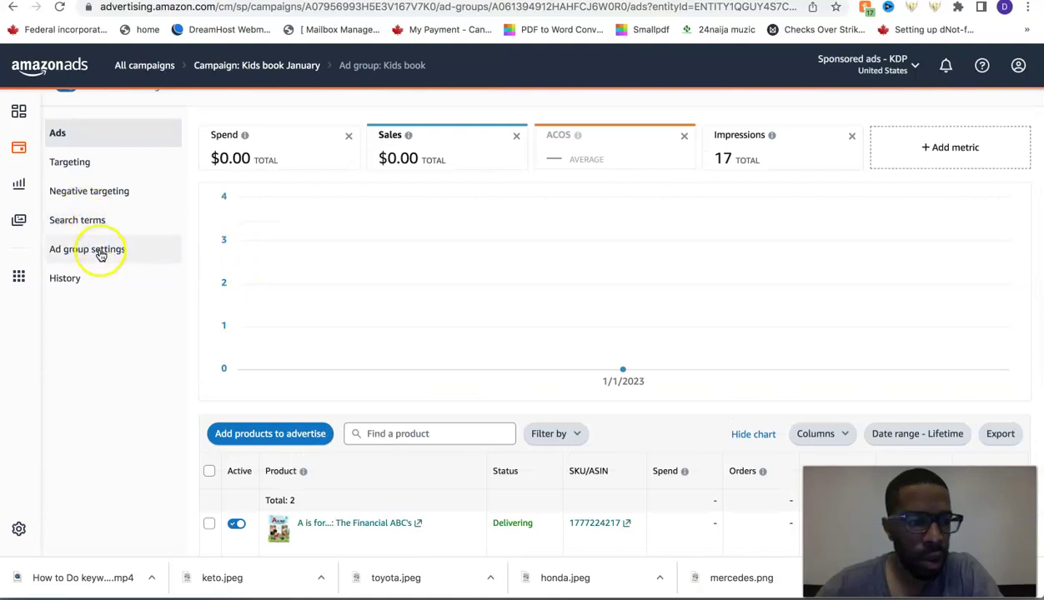
# Set the Kids book ad group's default bid to $0.50 and save it.
pyautogui.click(98, 250)
pyautogui.click(483, 333)
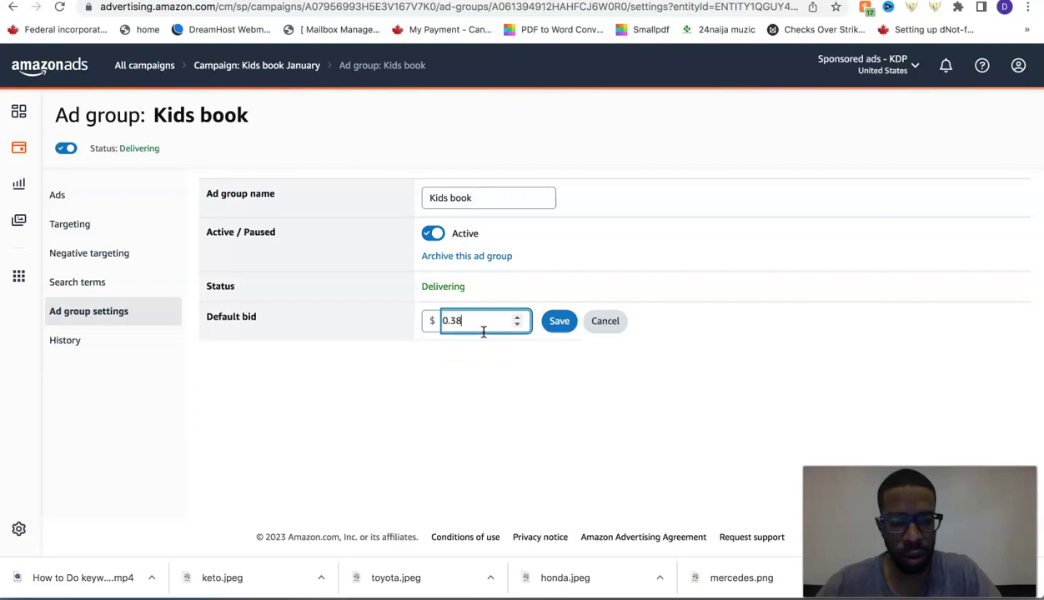
pyautogui.press('BackSpace')
pyautogui.press('BackSpace')
pyautogui.write('50')
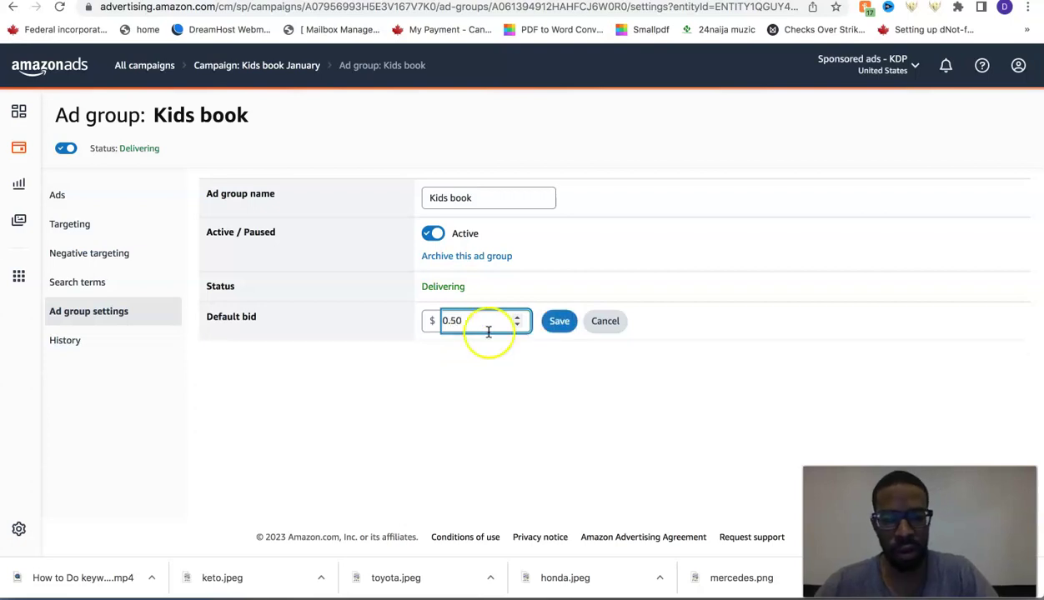
pyautogui.click(560, 325)
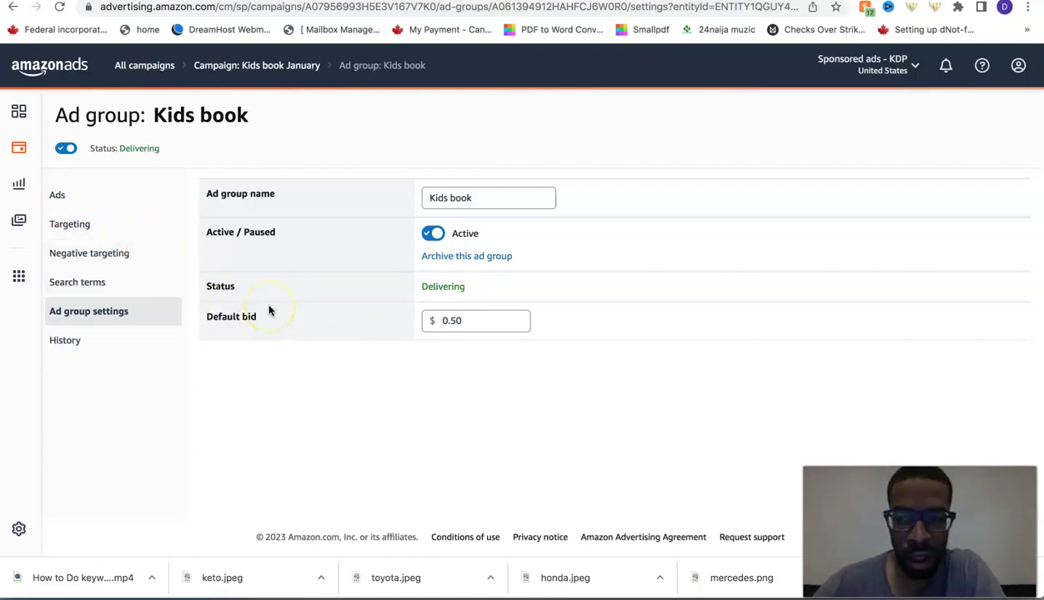
# Open the Ad increase strategy campaign from the campaign list and check the performance of its advertised products.
pyautogui.click(20, 150)
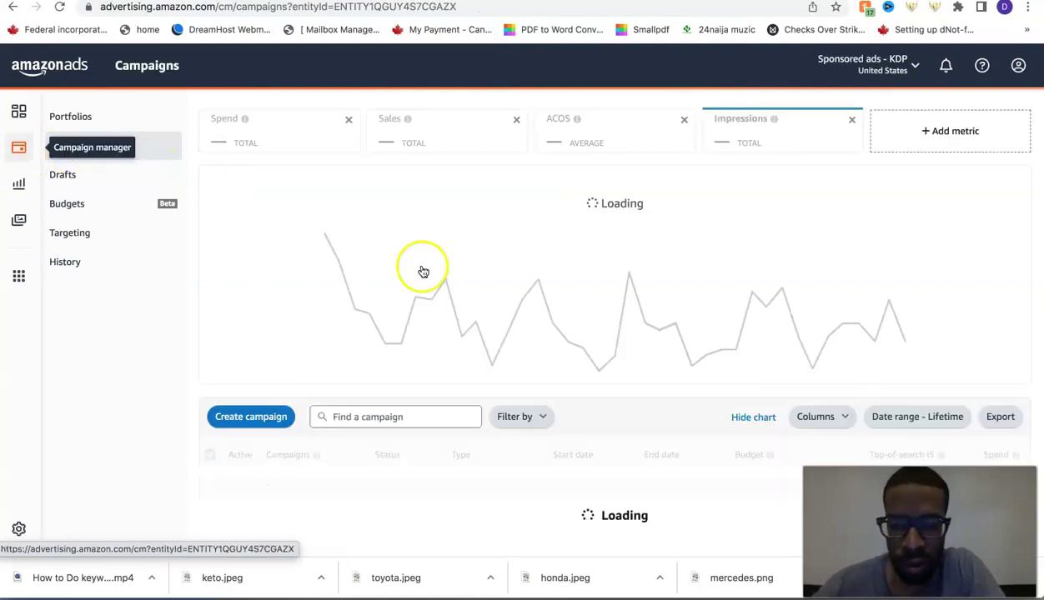
pyautogui.scroll(-3, 477, 267)
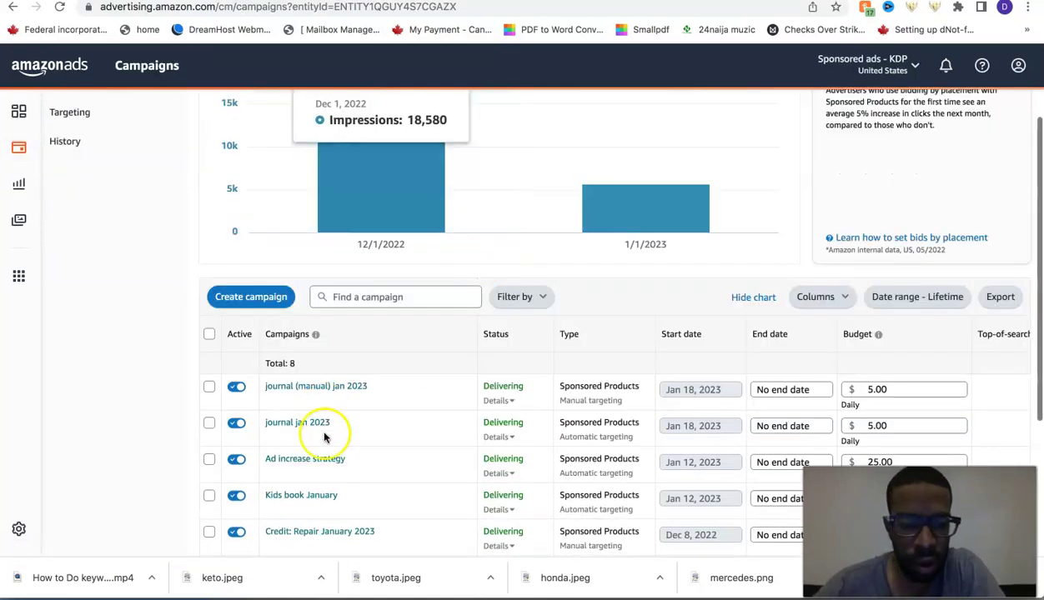
pyautogui.click(319, 462)
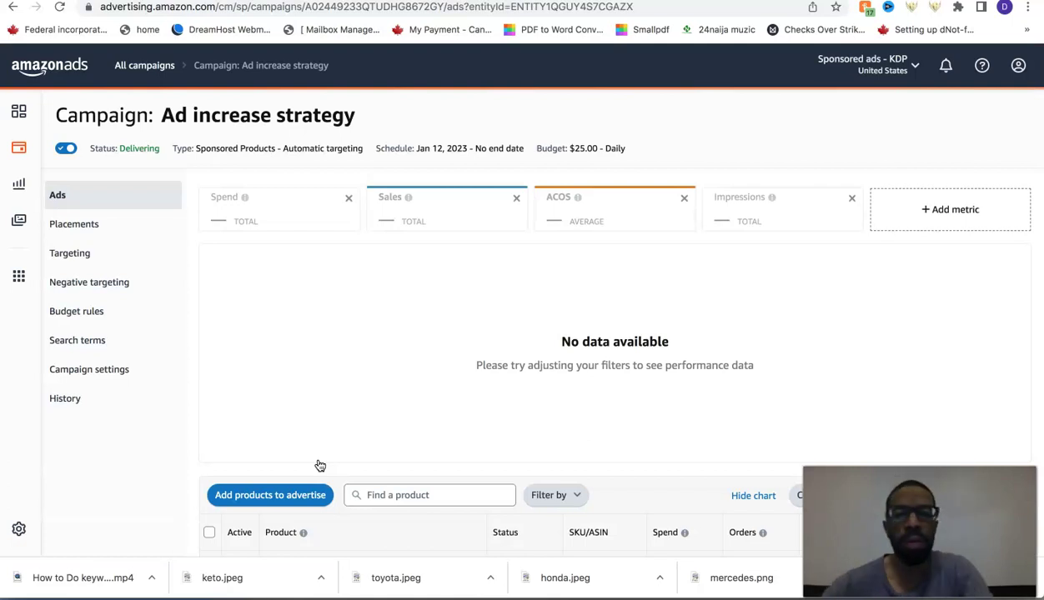
pyautogui.scroll(-5, 408, 303)
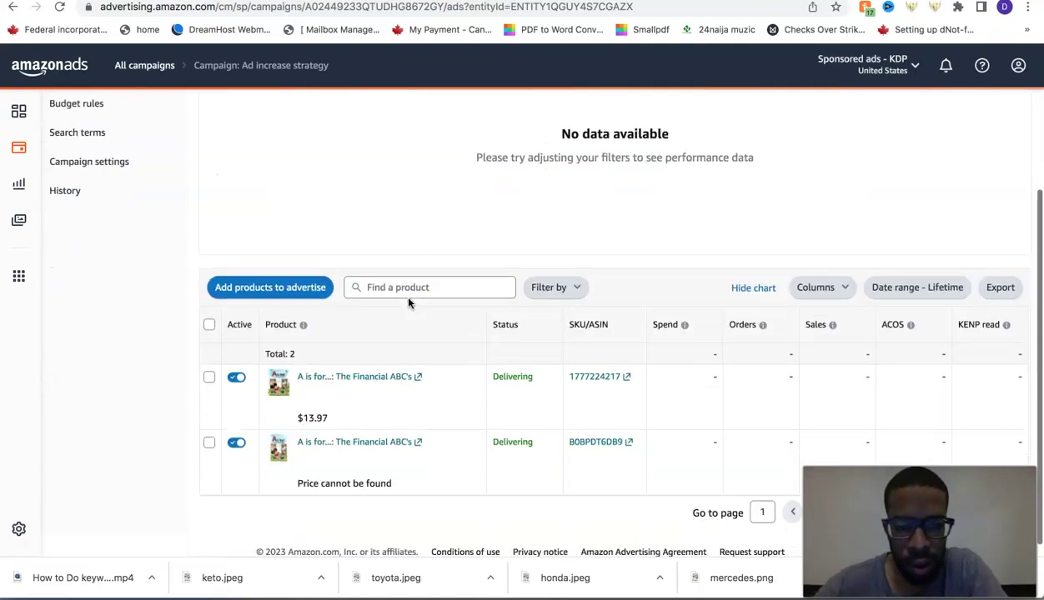
pyautogui.scroll(5, 408, 303)
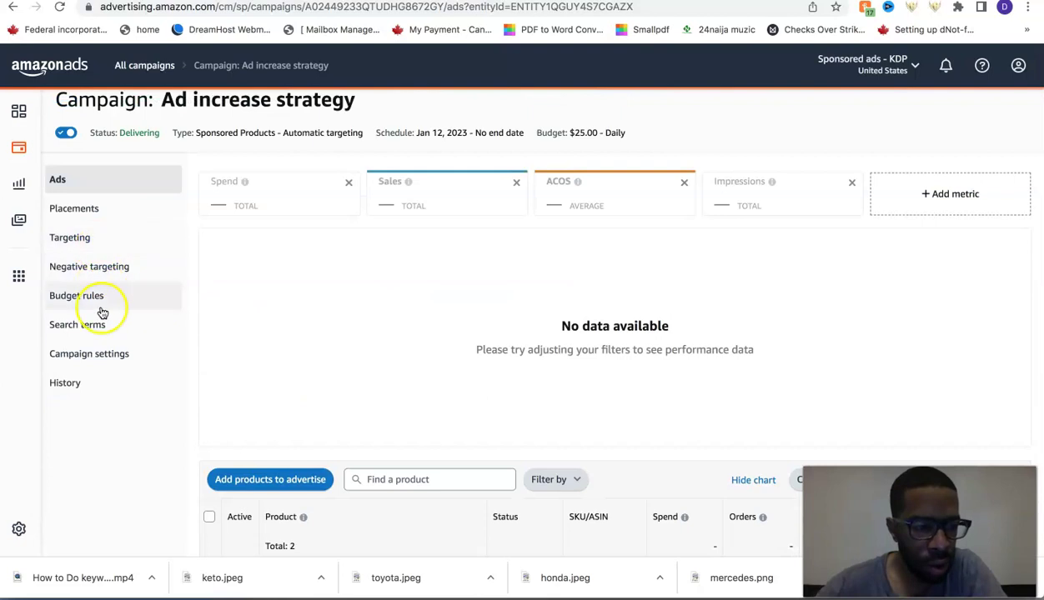
# Set the Ad increase strategy campaign's default bid to $0.50 and save it.
pyautogui.click(100, 355)
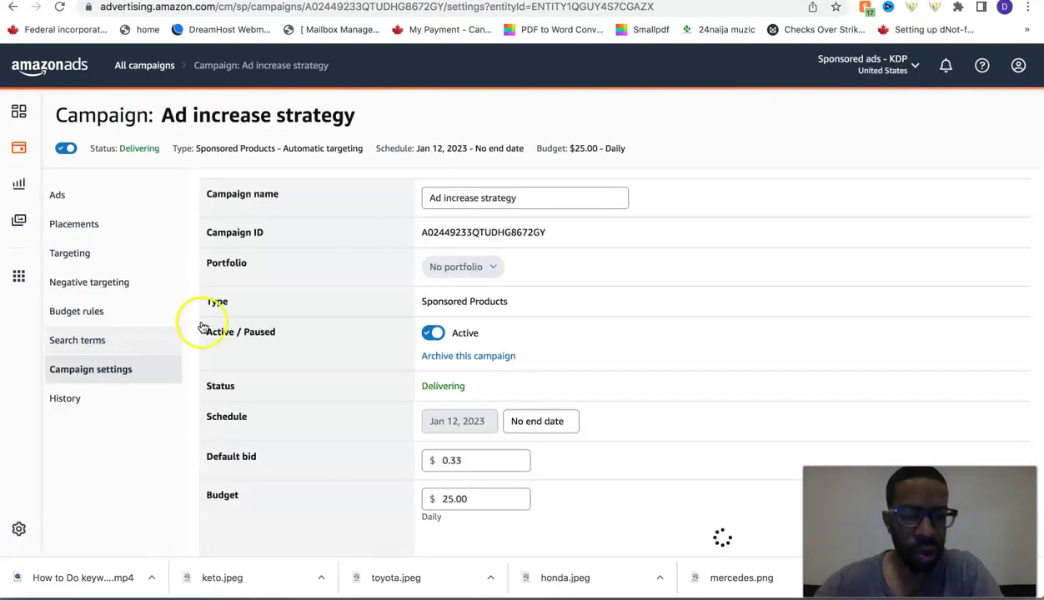
pyautogui.click(480, 455)
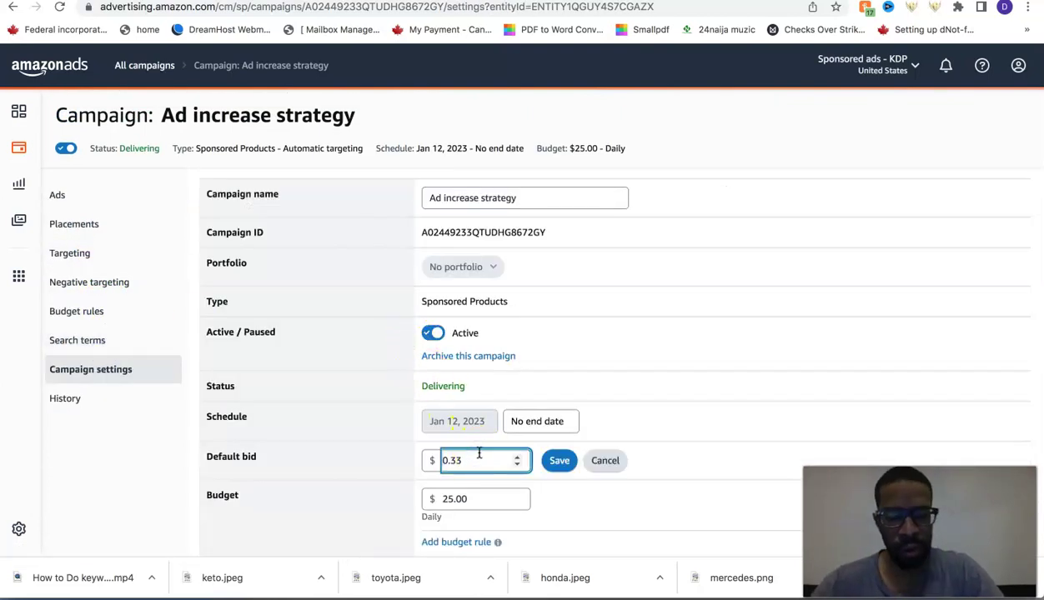
pyautogui.press('BackSpace')
pyautogui.press('BackSpace')
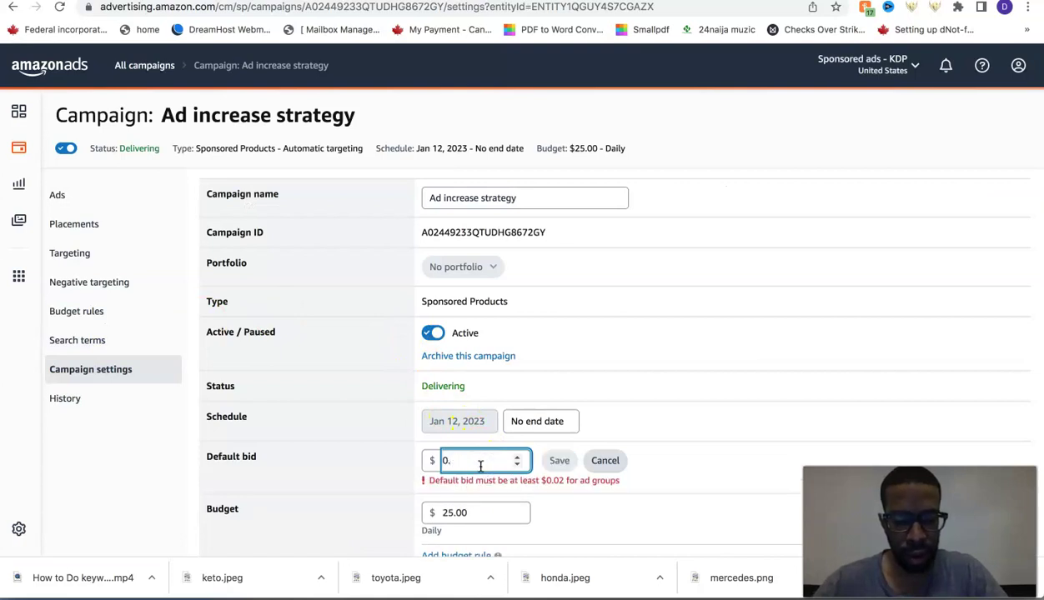
pyautogui.write('5')
pyautogui.click(557, 469)
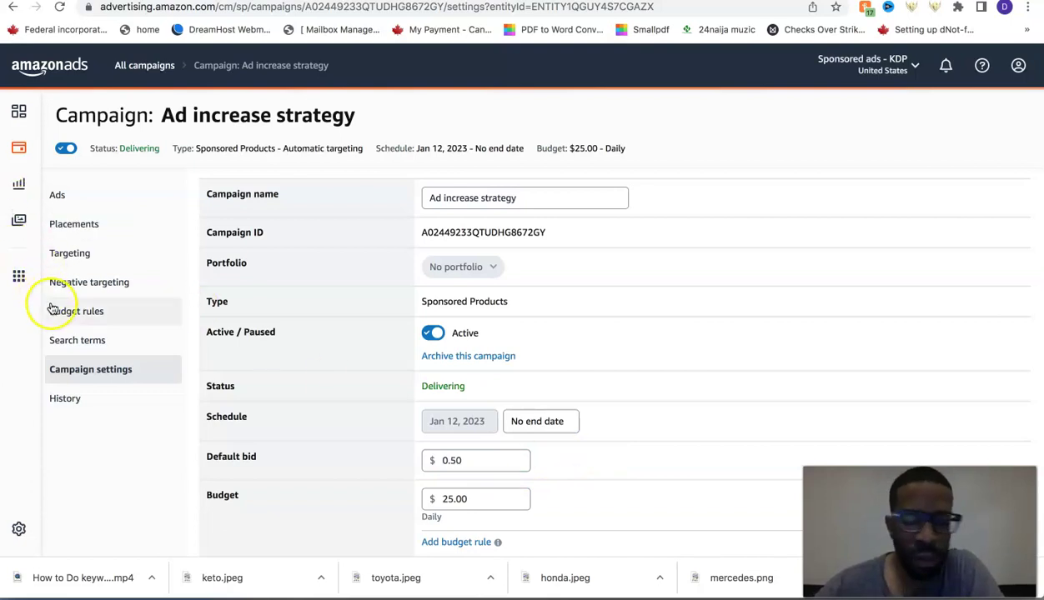
# Open the journal (auto) jan 2023 ad group of the journal jan 2023 campaign and check its advertised products.
pyautogui.click(21, 151)
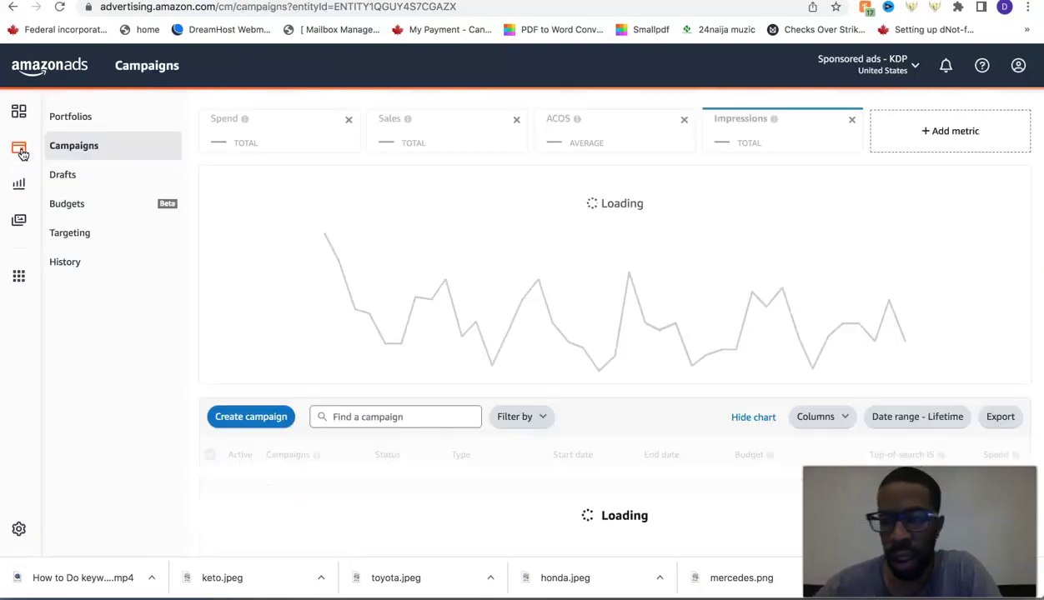
pyautogui.scroll(-3, 123, 193)
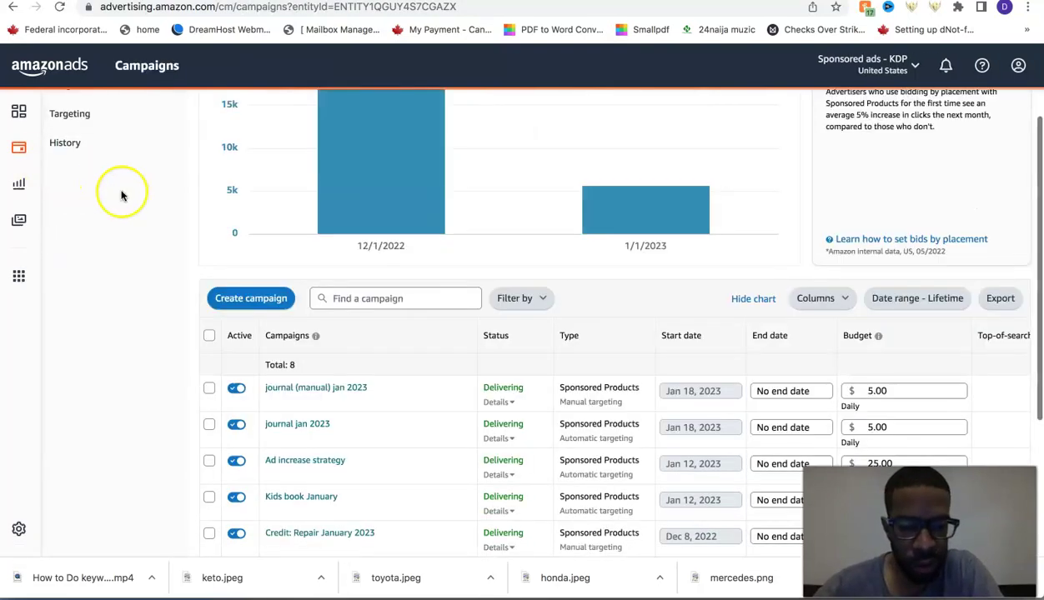
pyautogui.click(295, 383)
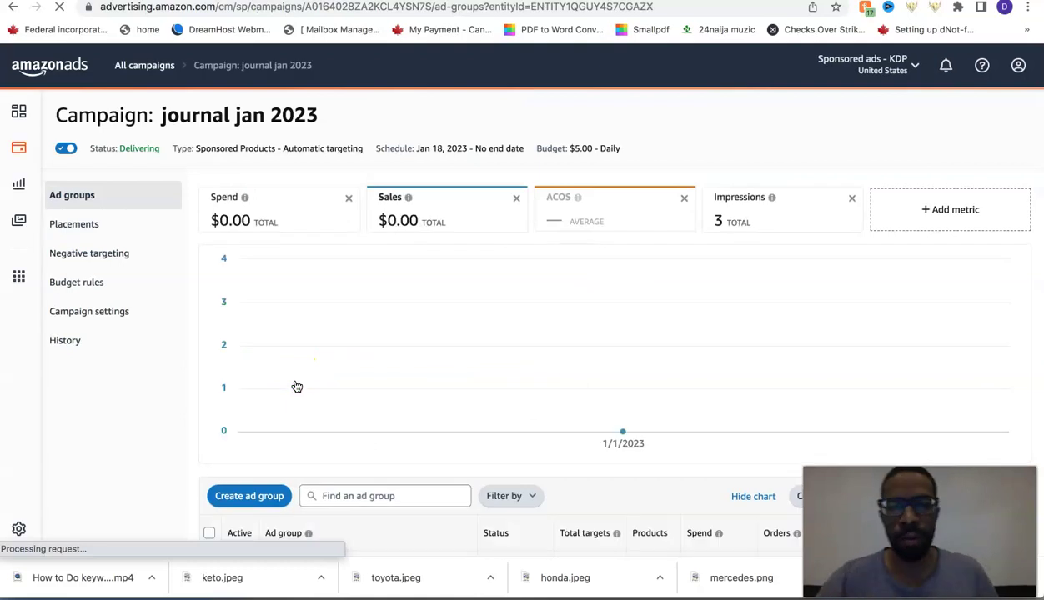
pyautogui.scroll(-3, 359, 346)
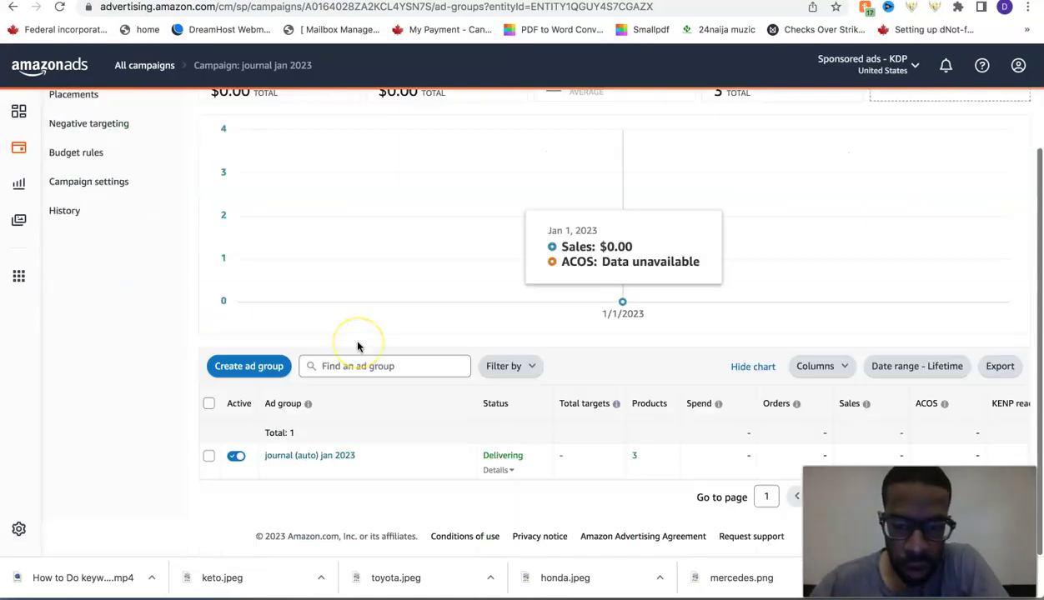
pyautogui.click(339, 457)
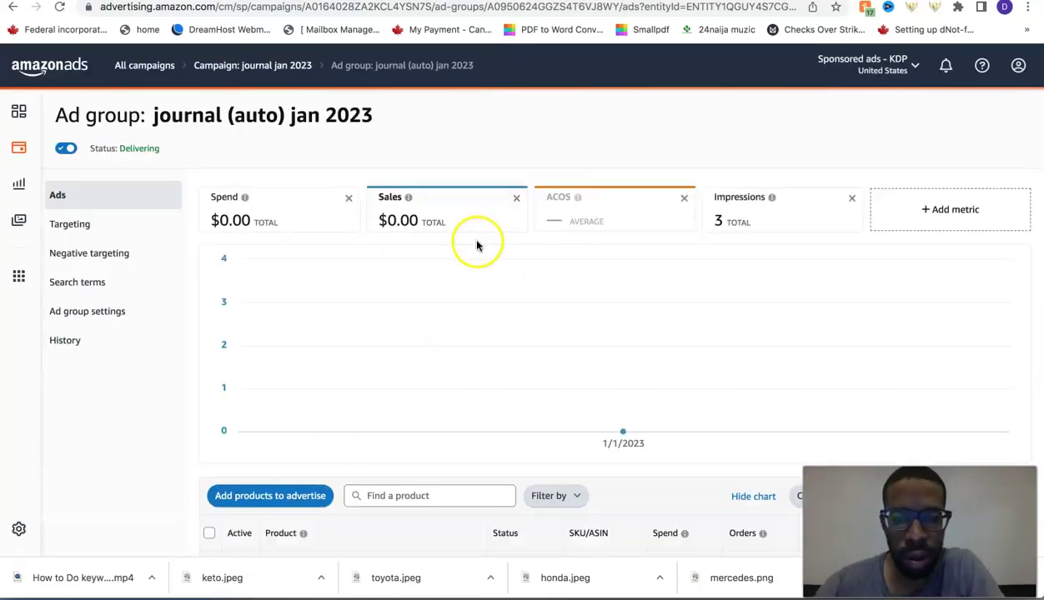
pyautogui.scroll(-4, 490, 256)
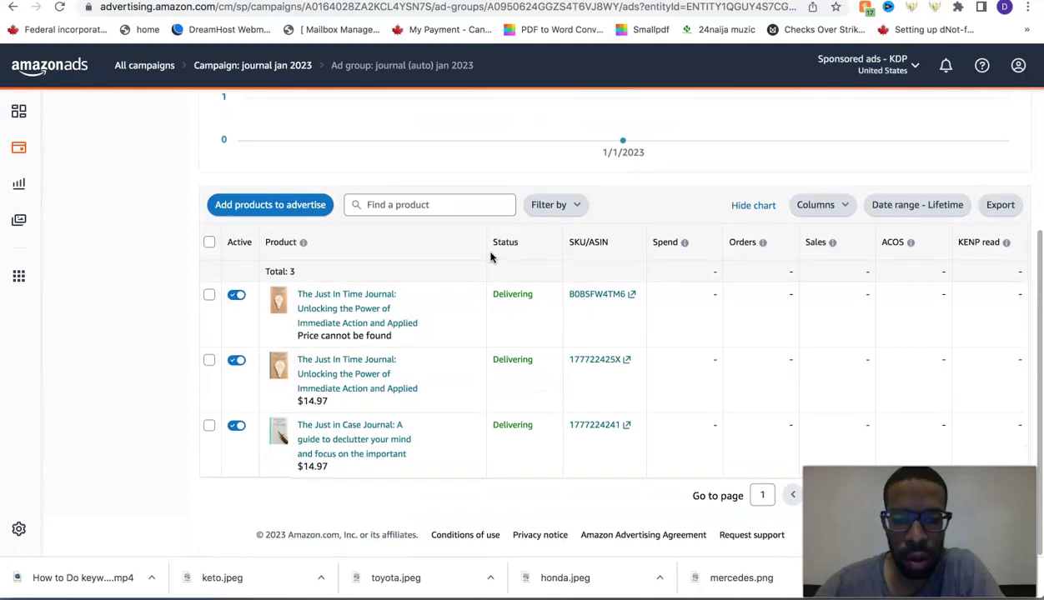
pyautogui.scroll(5, 489, 256)
# Set the journal (auto) jan 2023 ad group's default bid to $0.50 and save it.
pyautogui.click(88, 315)
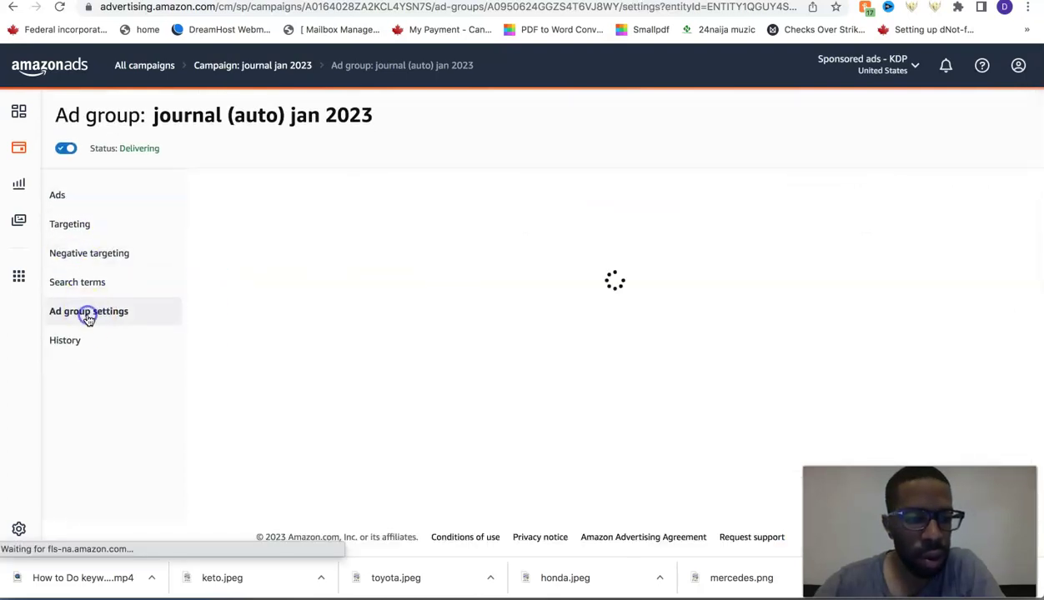
pyautogui.click(476, 324)
pyautogui.press('BackSpace')
pyautogui.press('BackSpace')
pyautogui.write('5')
pyautogui.click(560, 324)
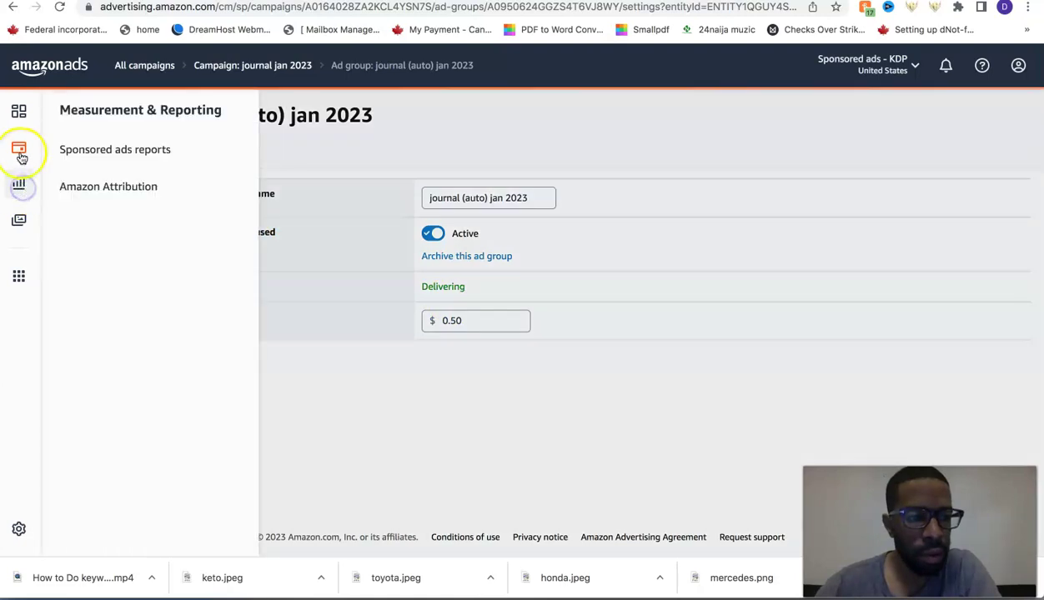
# Open the journal (manual) jan 2023 ad group from the campaign list and check the spend of its advertised products.
pyautogui.click(19, 150)
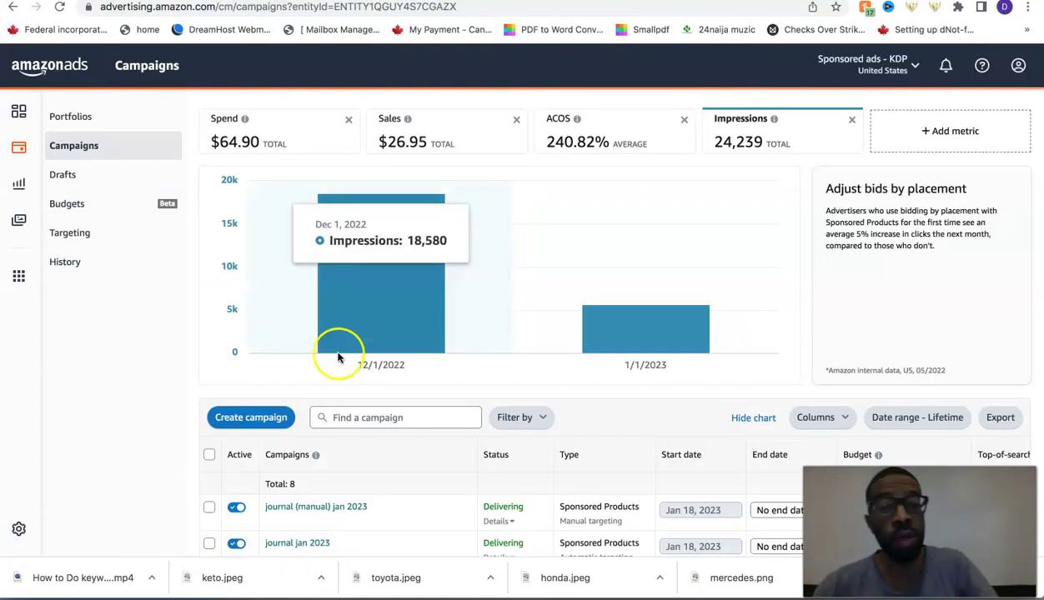
pyautogui.scroll(-1, 348, 429)
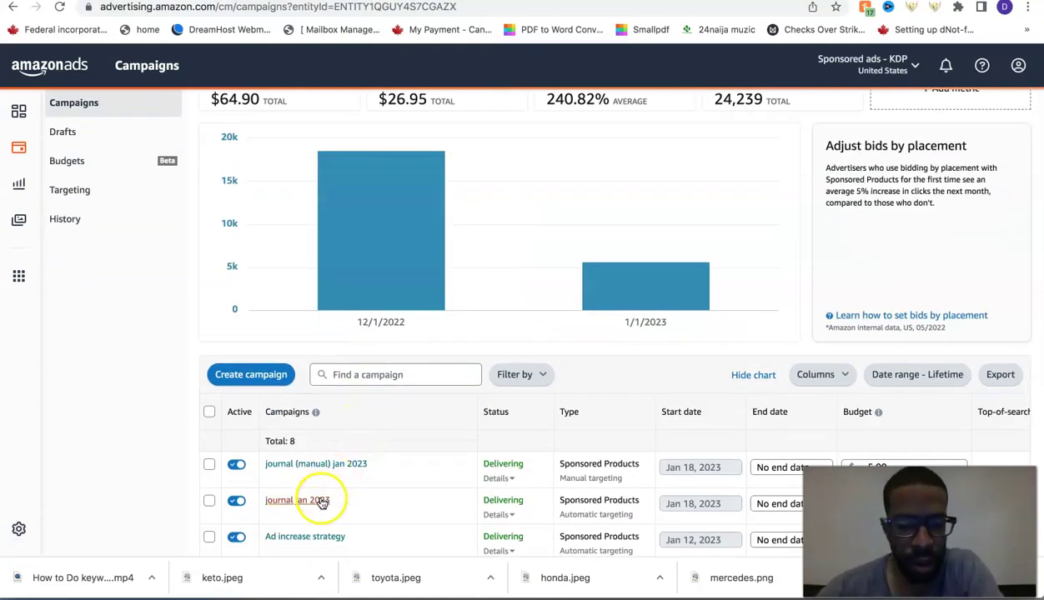
pyautogui.click(325, 467)
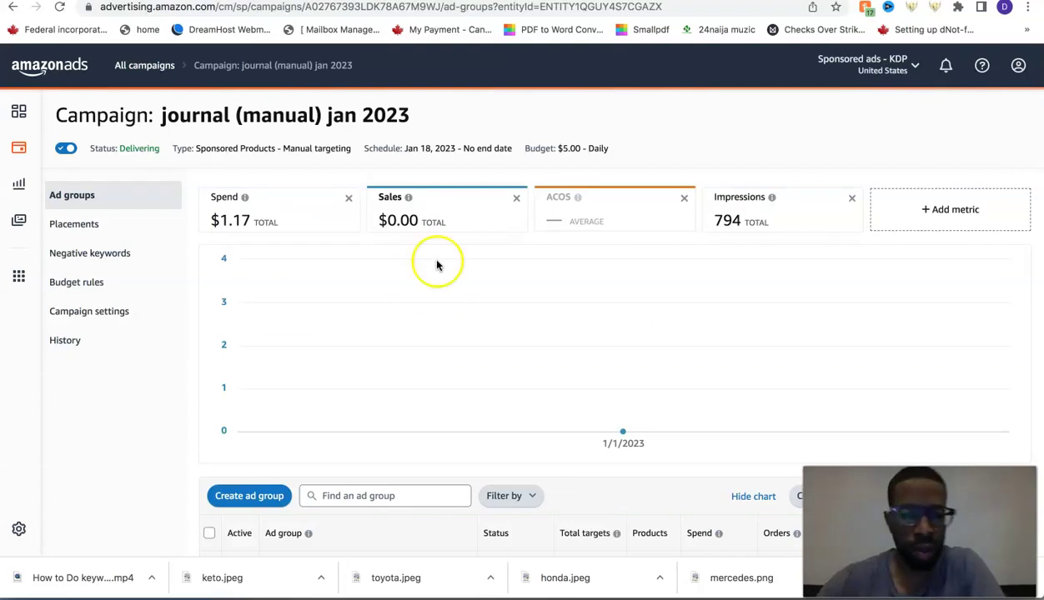
pyautogui.scroll(-3, 297, 227)
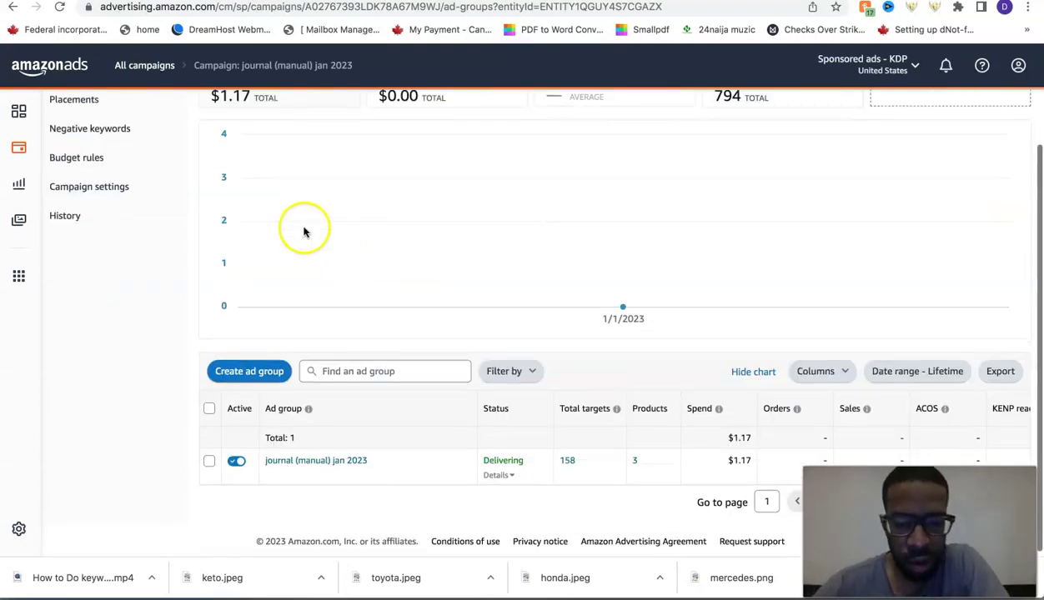
pyautogui.click(330, 463)
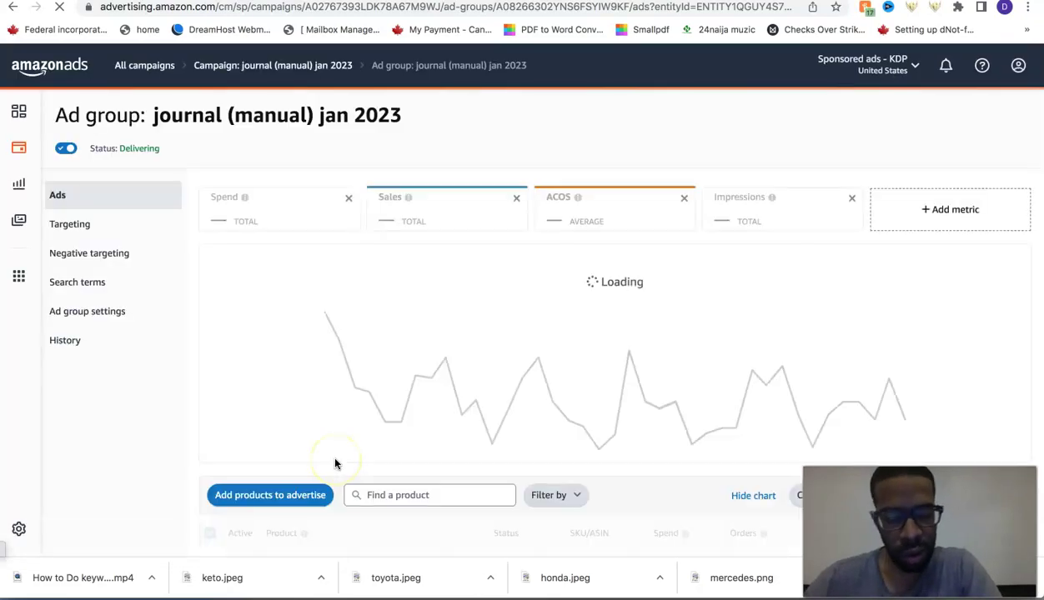
pyautogui.scroll(-2, 664, 289)
pyautogui.scroll(-5, 665, 289)
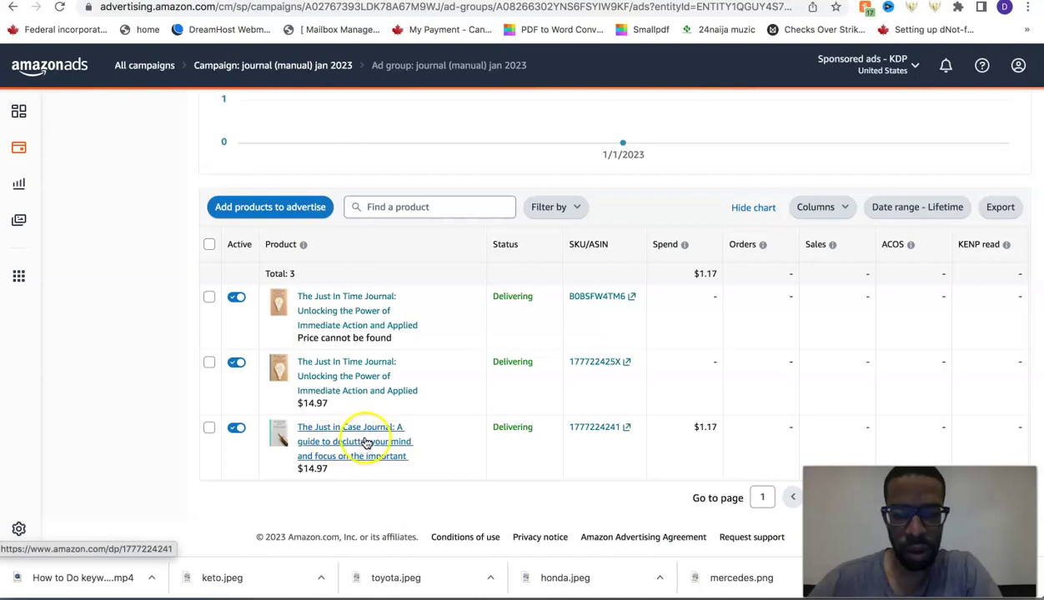
pyautogui.scroll(6, 366, 437)
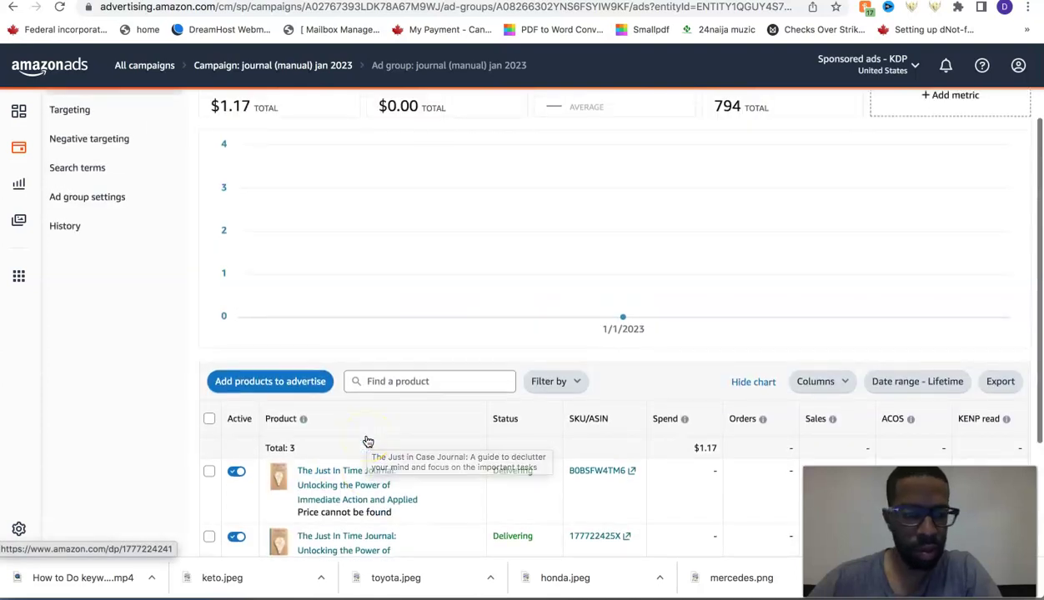
# Check the journal (manual) jan 2023 ad group's default bid and review its targeted keywords' bids and spend.
pyautogui.click(112, 311)
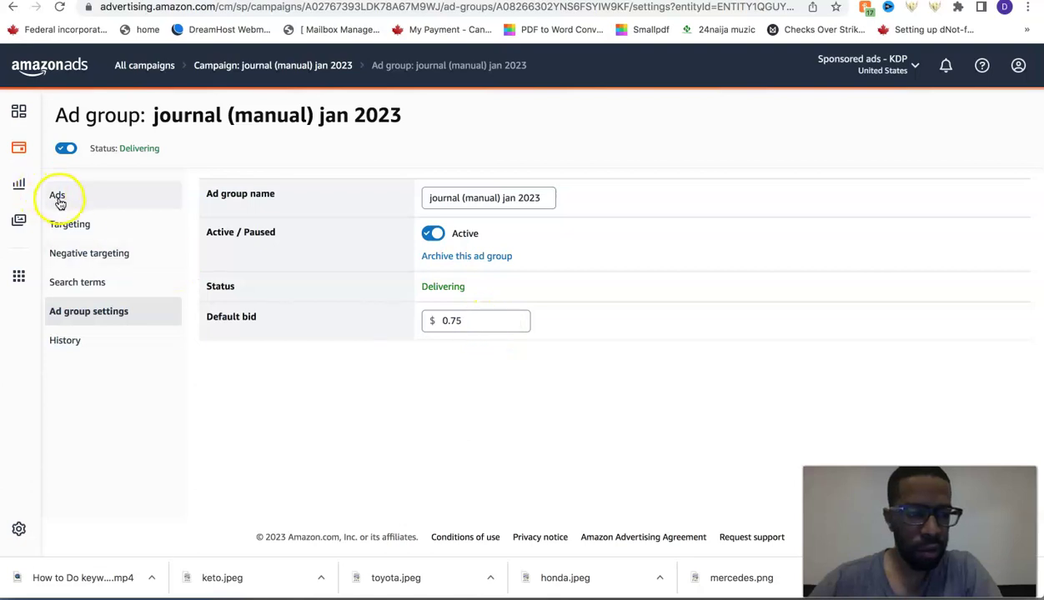
pyautogui.click(81, 227)
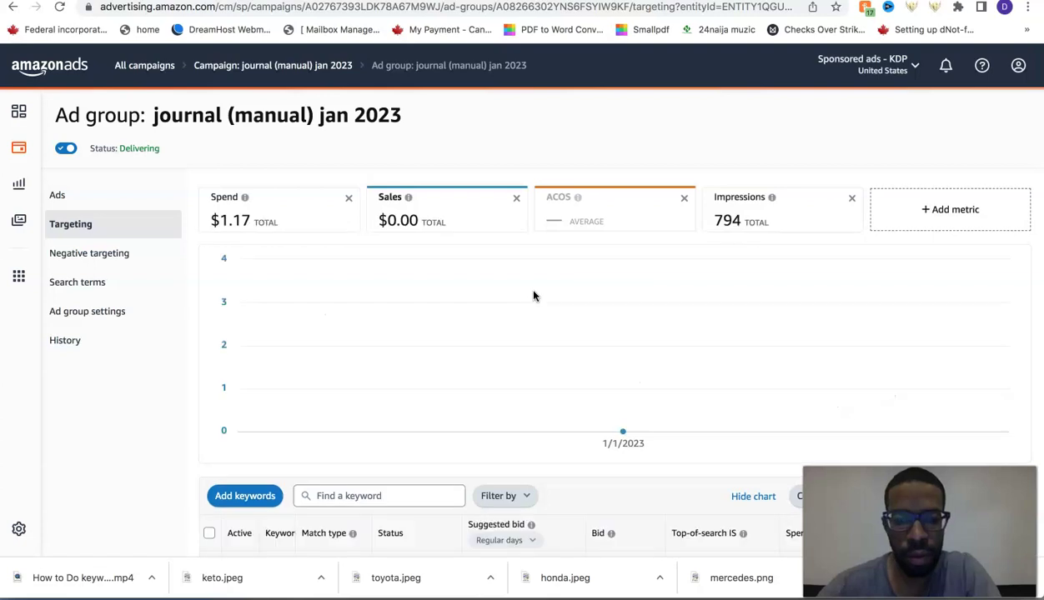
pyautogui.scroll(-4, 534, 296)
pyautogui.scroll(-10, 533, 296)
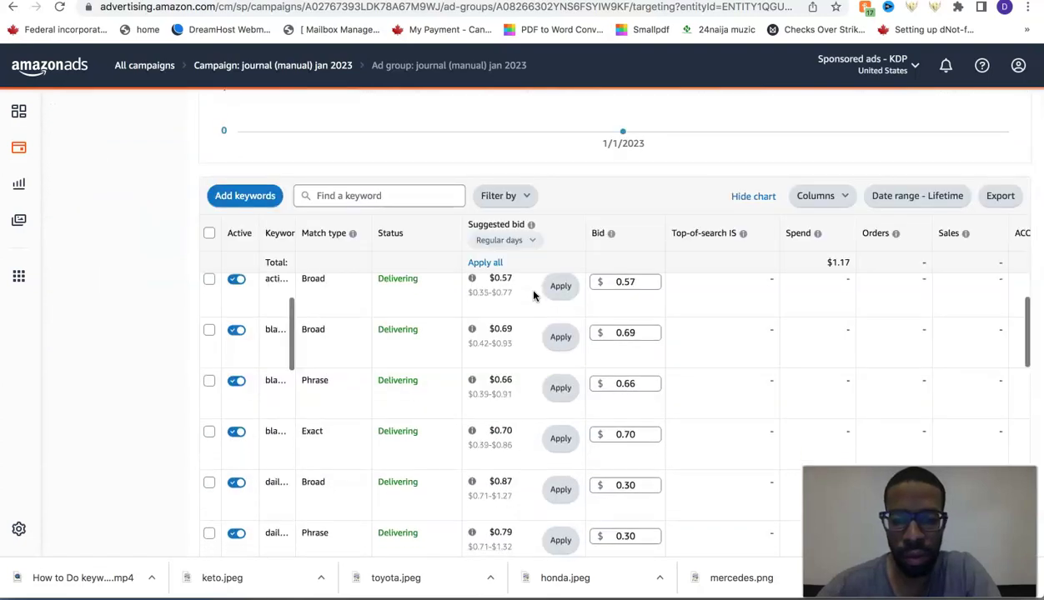
pyautogui.scroll(-3, 601, 391)
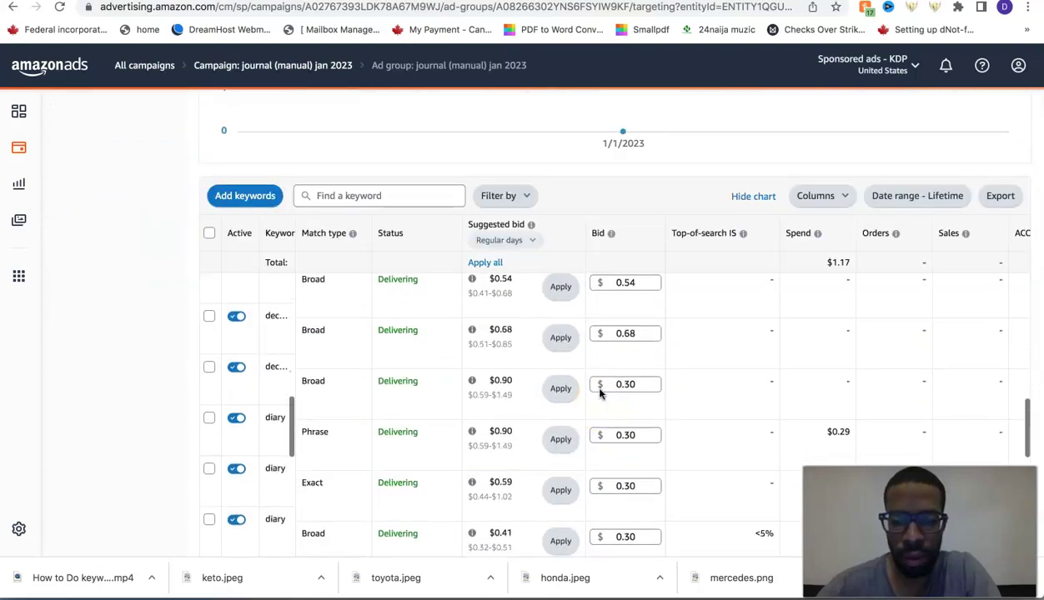
pyautogui.click(677, 390)
pyautogui.scroll(-5, 686, 386)
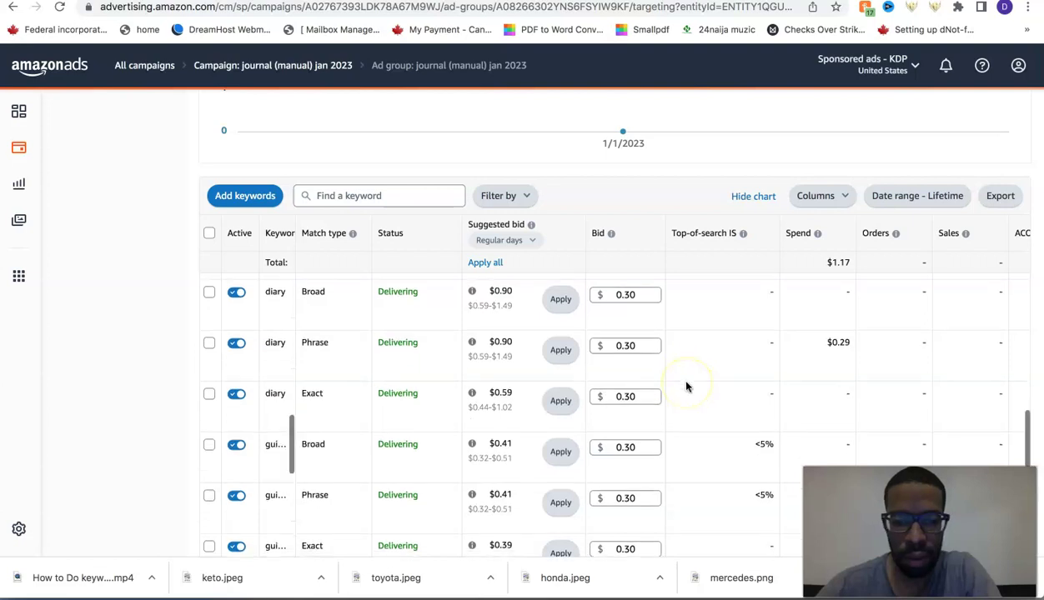
pyautogui.scroll(-8, 686, 386)
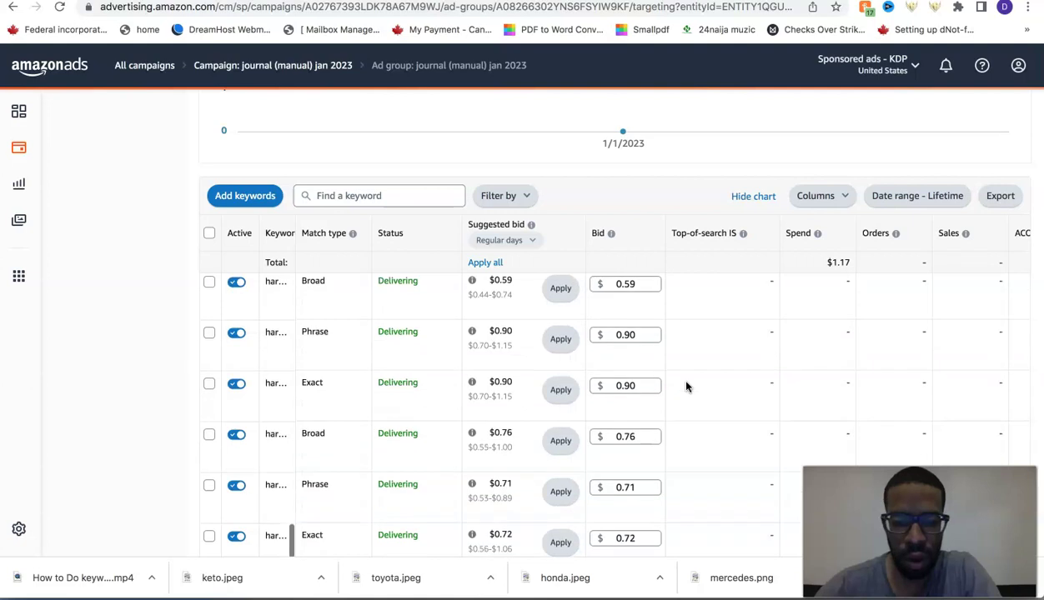
pyautogui.scroll(4, 485, 254)
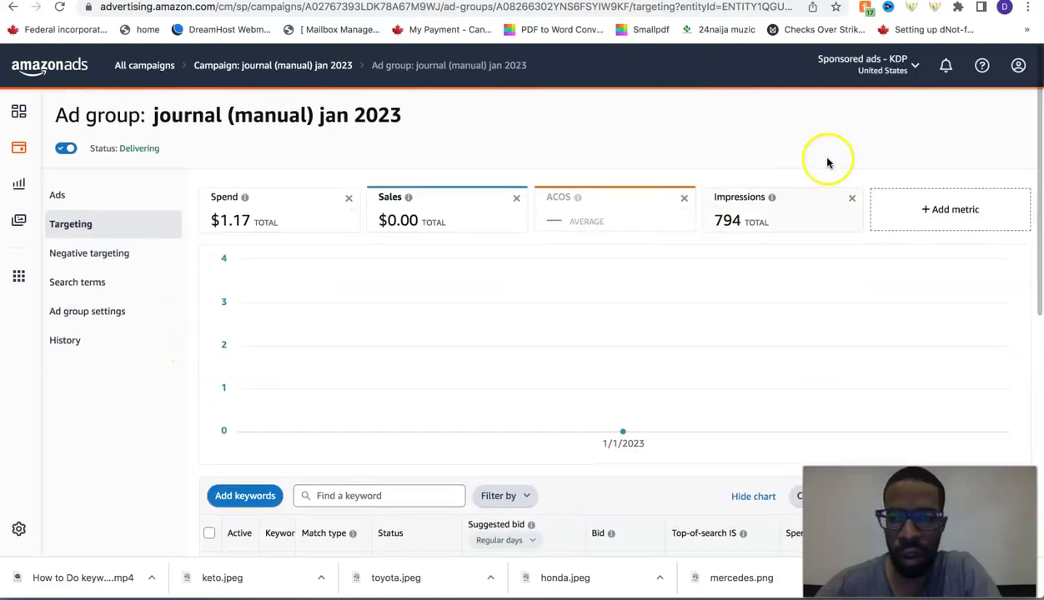
# Switch the Sponsored ads - KDP account from United States to Canada and check its campaign list.
pyautogui.click(859, 65)
pyautogui.click(848, 132)
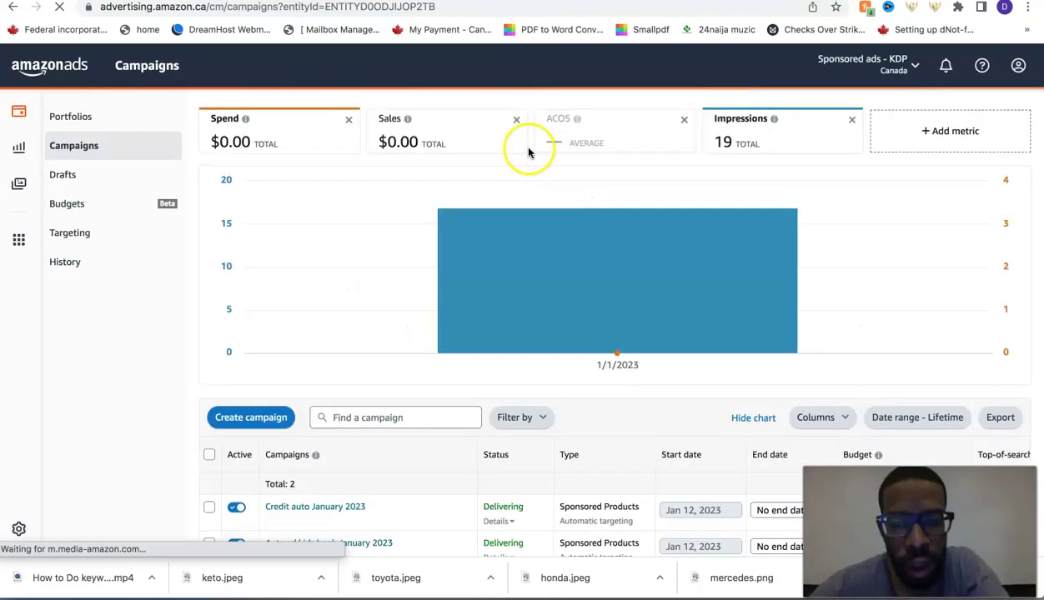
pyautogui.moveTo(452, 237)
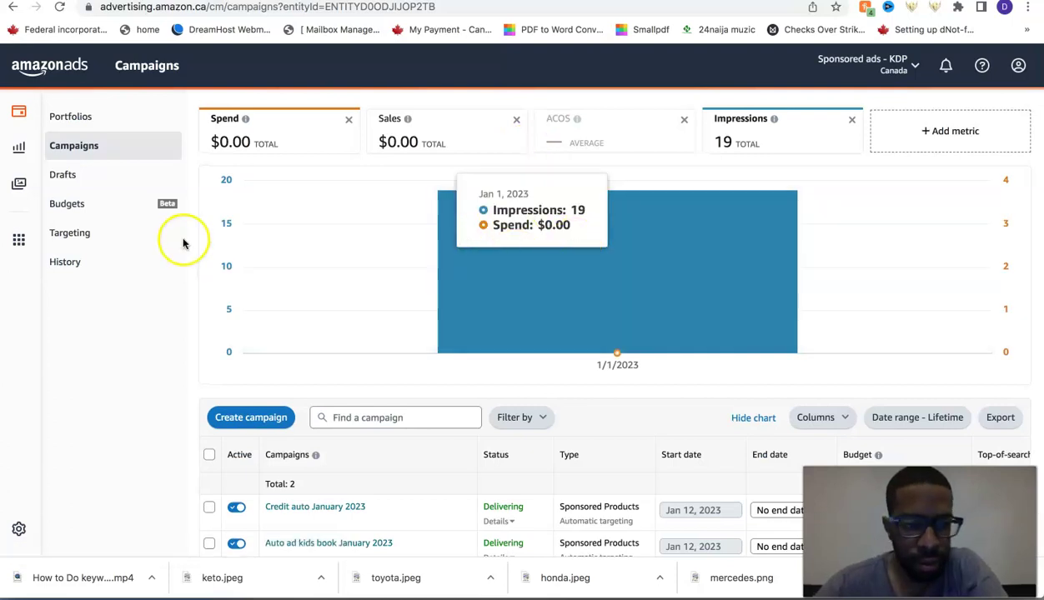
pyautogui.scroll(-3, 357, 244)
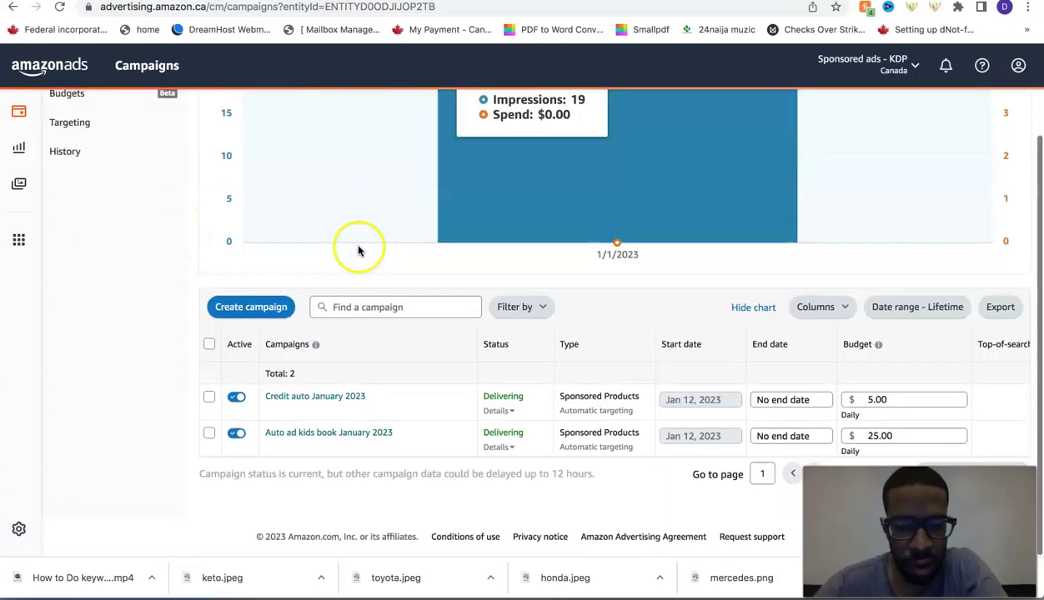
# Open the Auto ad kids book January 2023 campaign's ad group and check its advertised products.
pyautogui.click(314, 437)
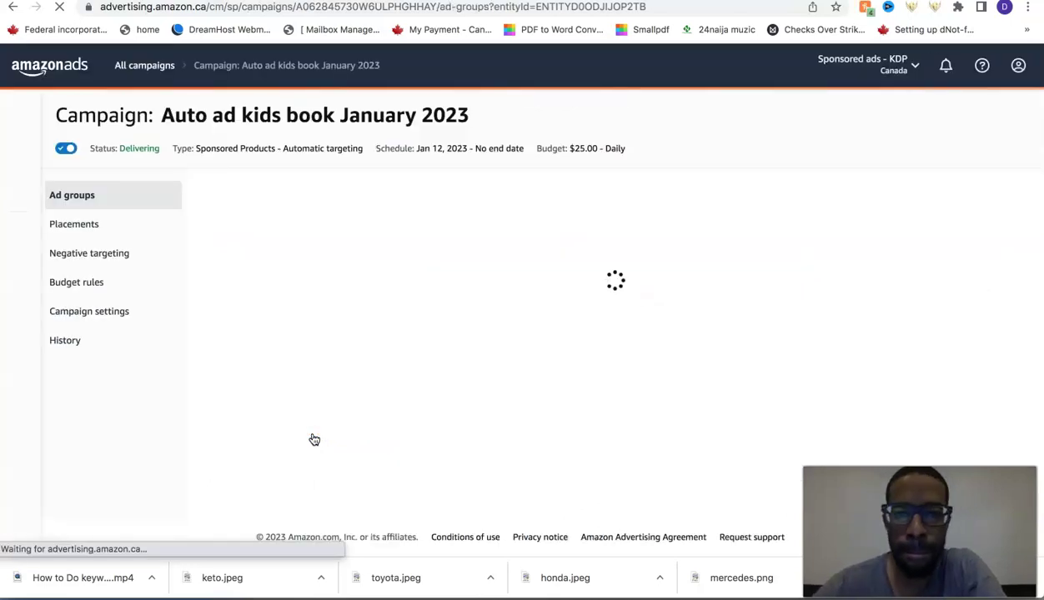
pyautogui.scroll(-3, 449, 331)
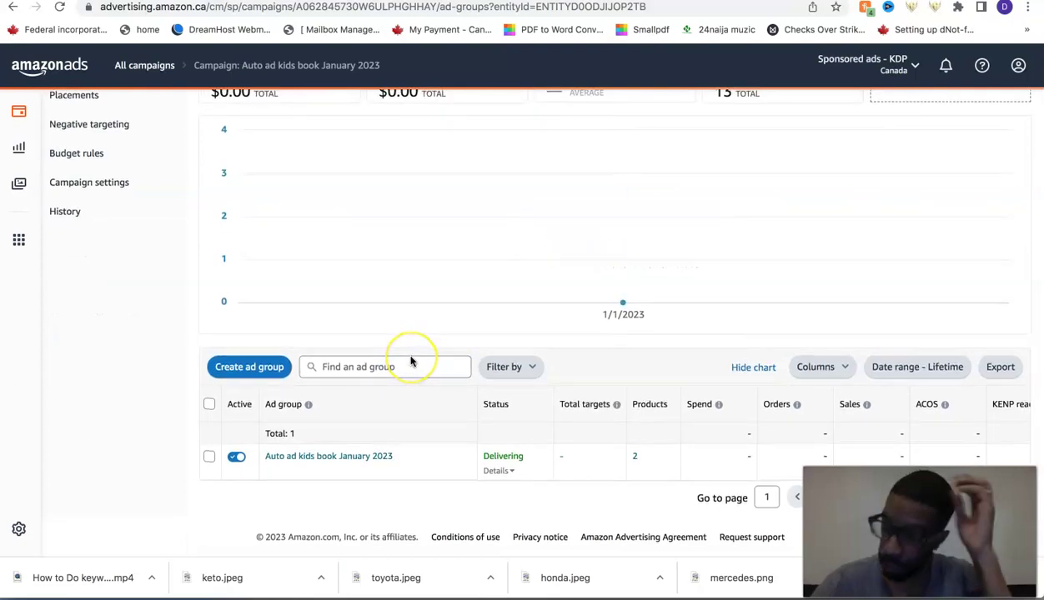
pyautogui.click(325, 456)
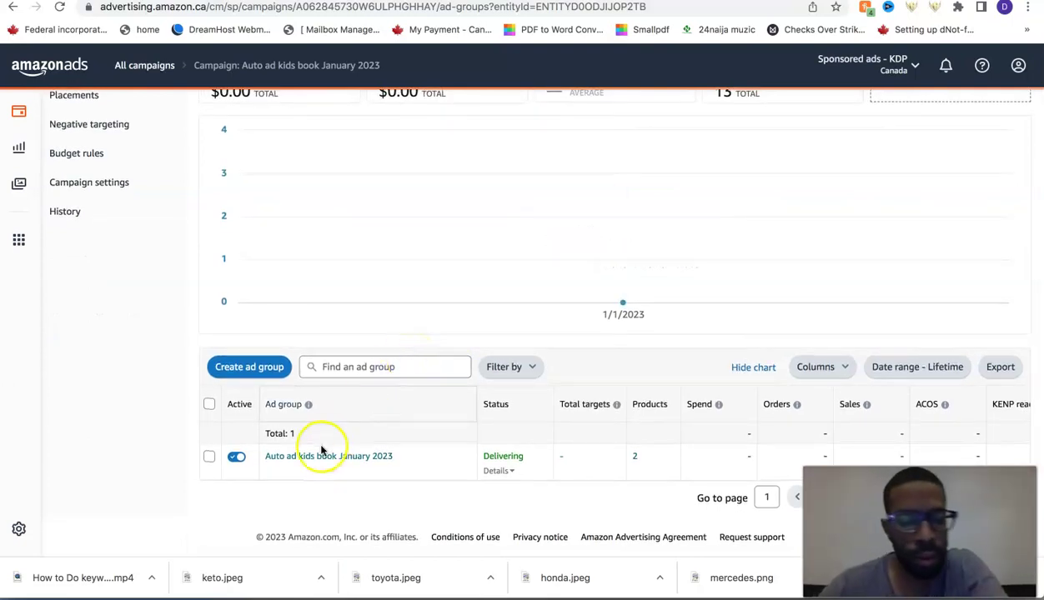
pyautogui.click(315, 463)
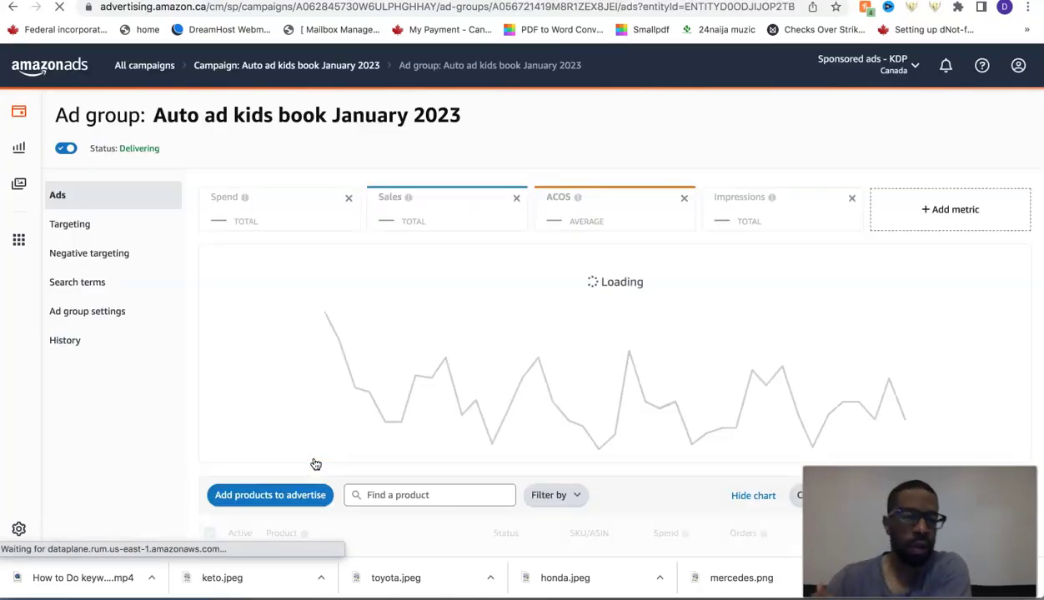
pyautogui.scroll(-3, 401, 352)
pyautogui.scroll(3, 401, 351)
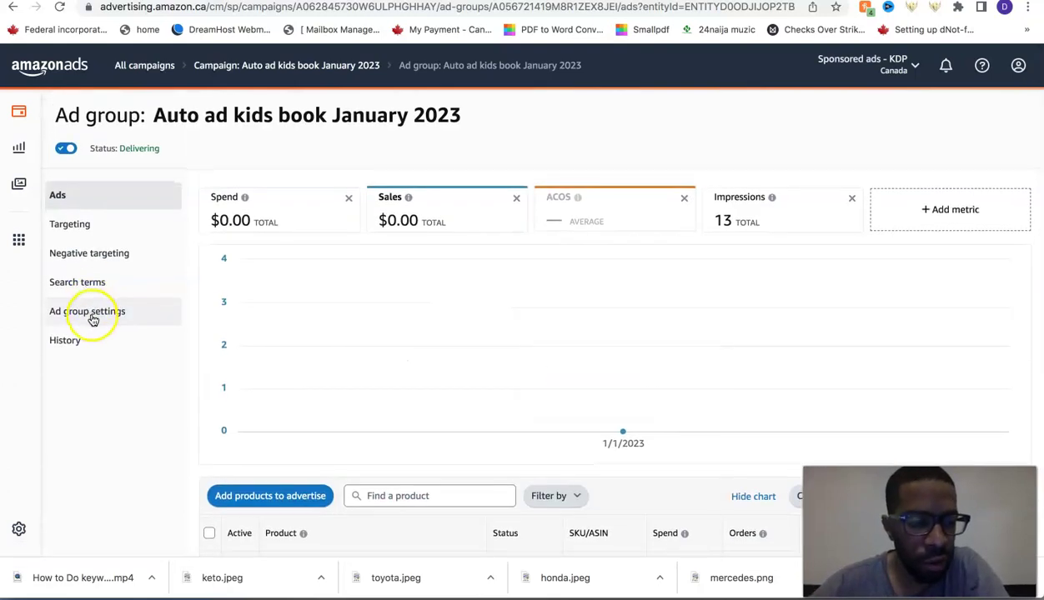
# Set the Auto ad kids book January 2023 ad group's default bid to $0.50 and save it.
pyautogui.click(96, 321)
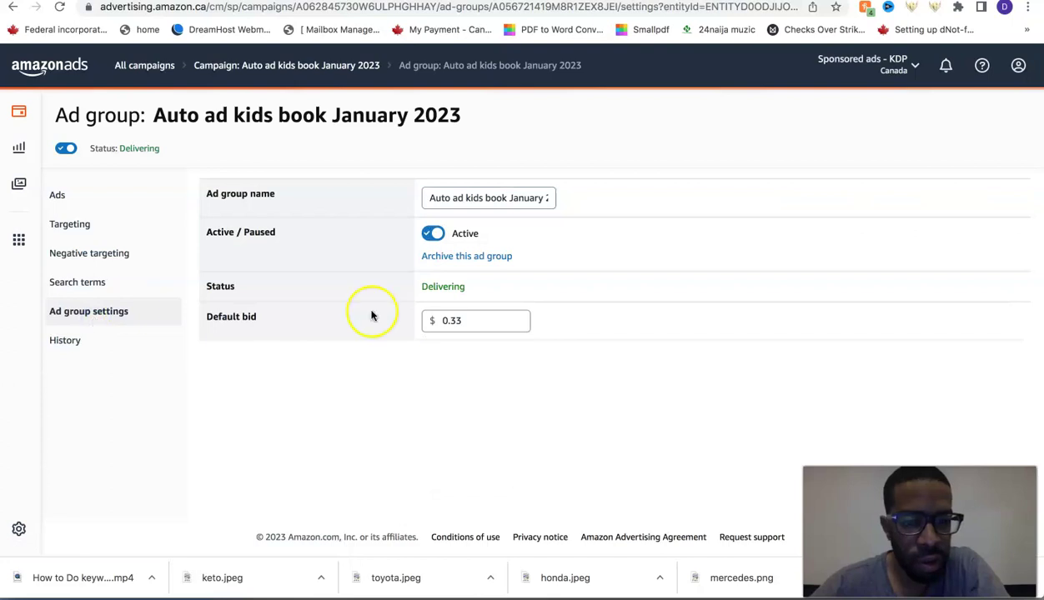
pyautogui.click(476, 324)
pyautogui.press('BackSpace')
pyautogui.press('BackSpace')
pyautogui.press('BackSpace')
pyautogui.press('BackSpace')
pyautogui.write('0.5')
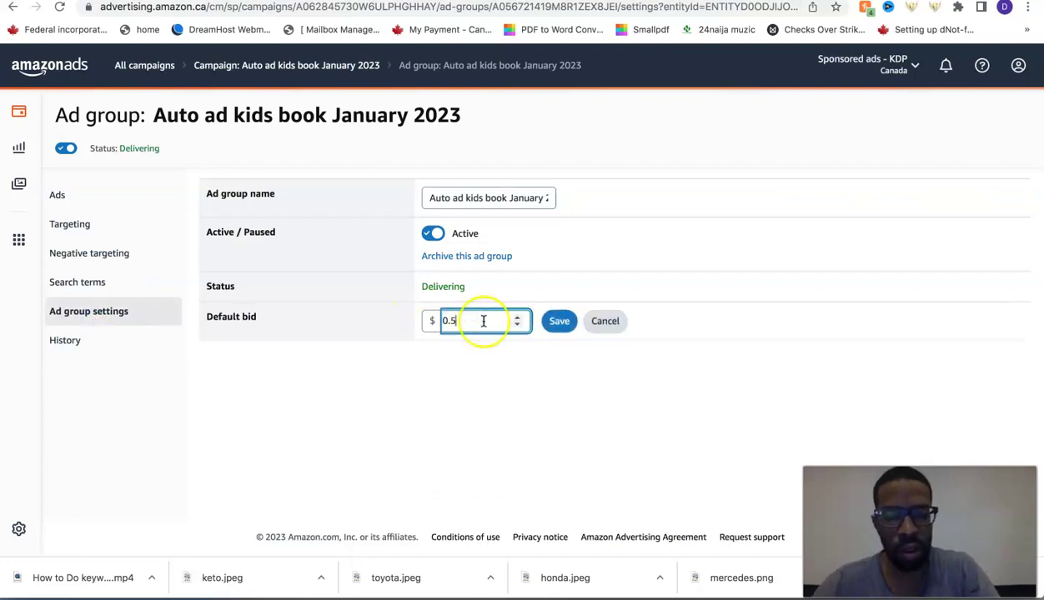
pyautogui.click(560, 323)
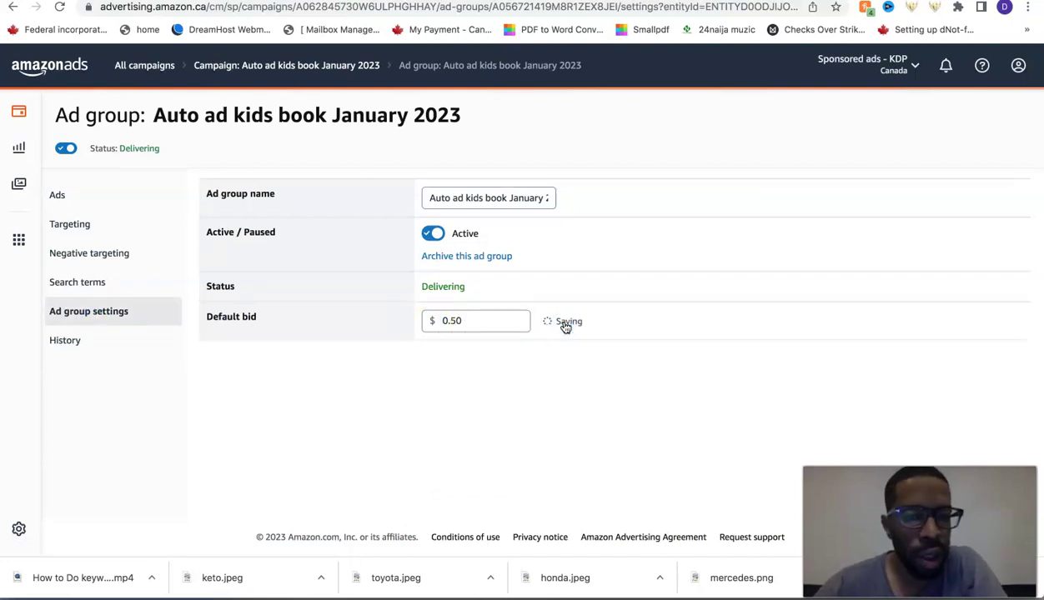
# Open the Credit auto January 2023 campaign's ad group from the campaign list and check its advertised products.
pyautogui.click(18, 148)
pyautogui.click(18, 114)
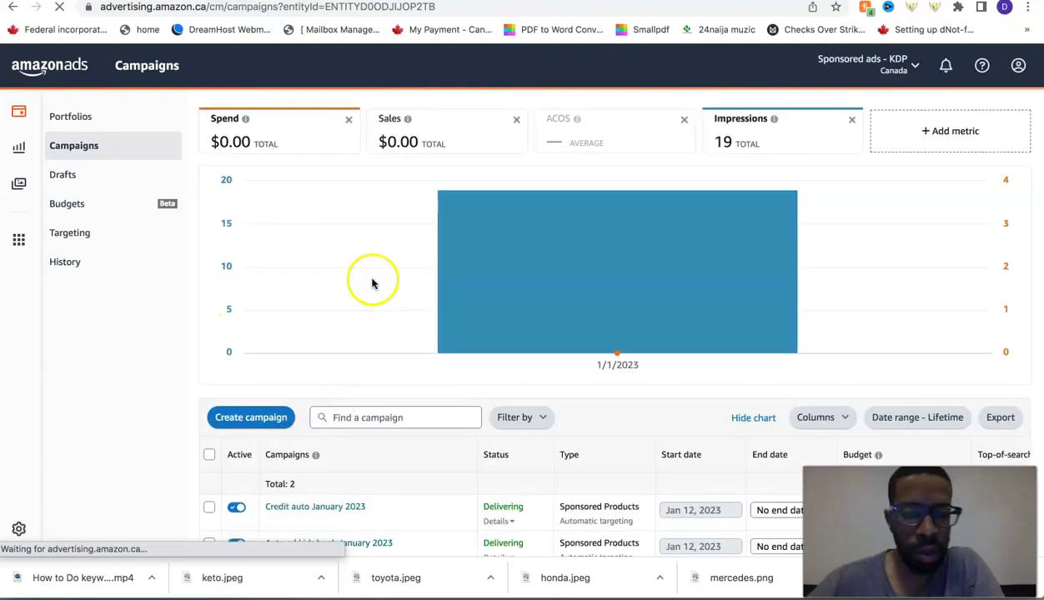
pyautogui.scroll(-2, 345, 421)
pyautogui.click(337, 430)
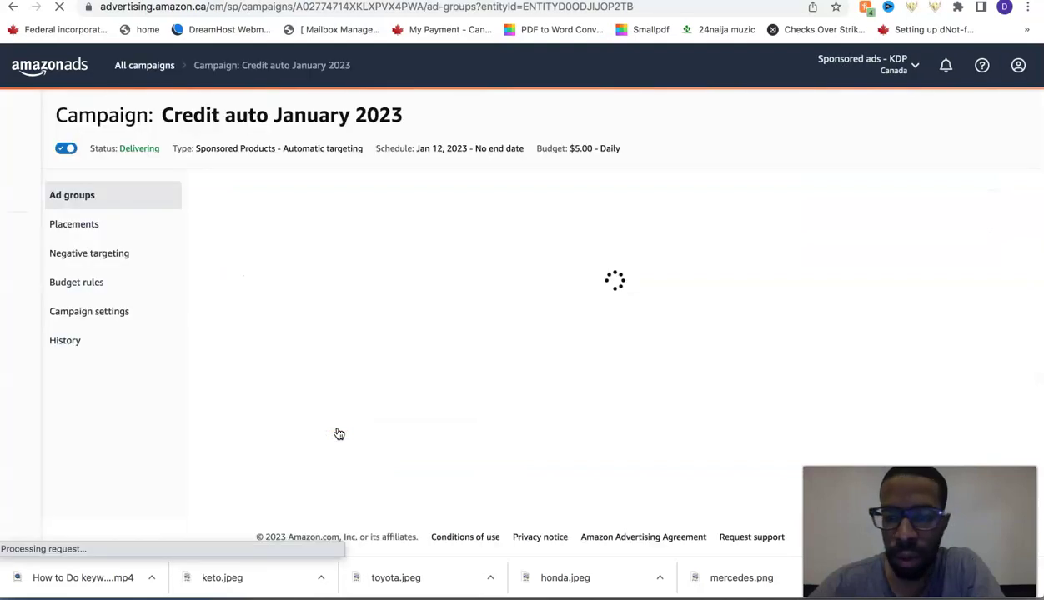
pyautogui.click(303, 334)
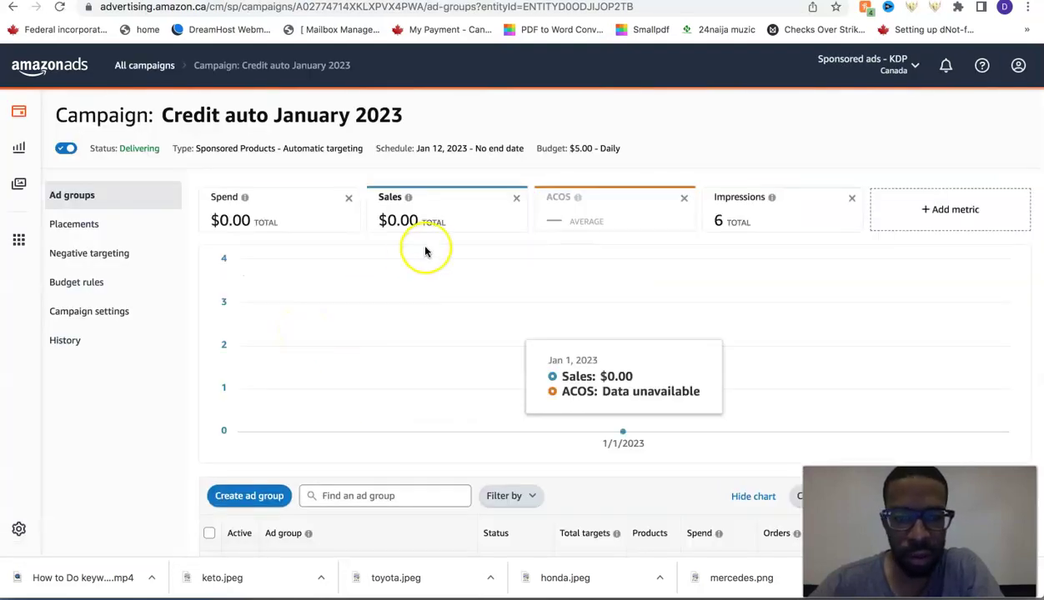
pyautogui.scroll(-3, 427, 252)
pyautogui.scroll(3, 408, 397)
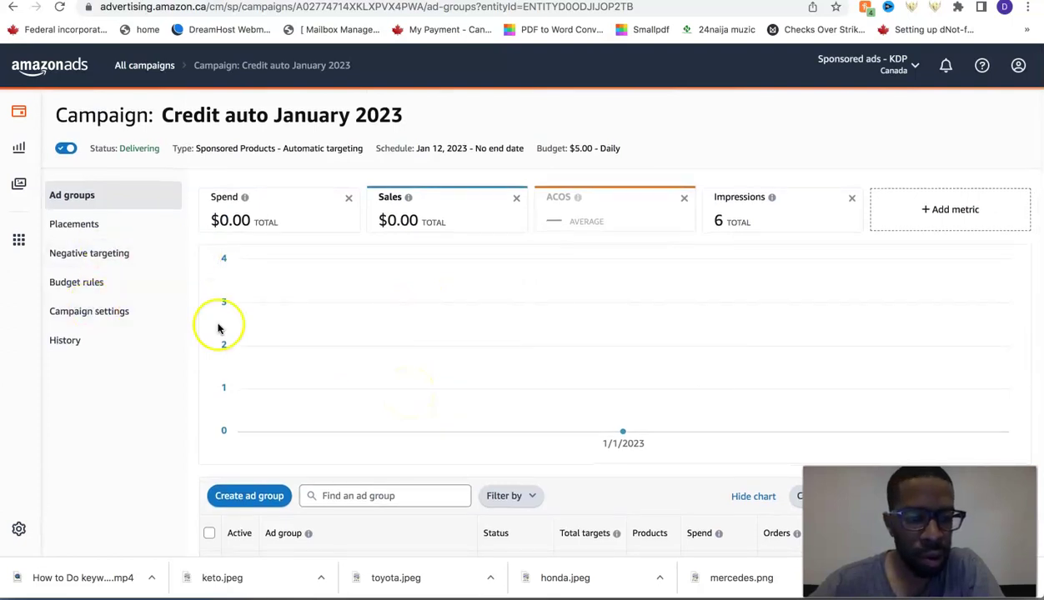
pyautogui.scroll(-3, 221, 328)
pyautogui.click(292, 457)
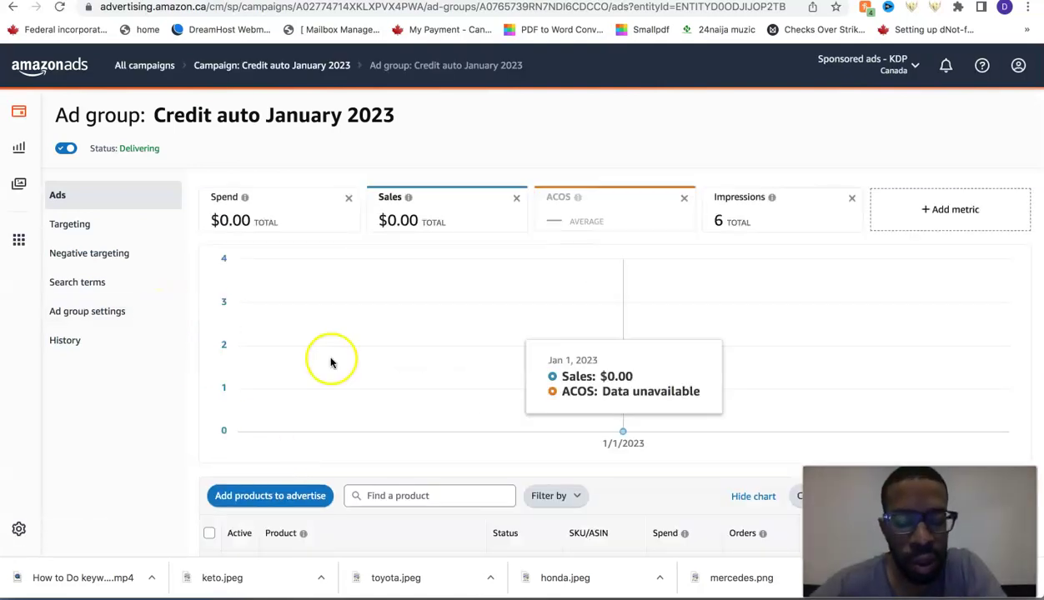
pyautogui.scroll(-2, 333, 356)
pyautogui.scroll(1, 298, 398)
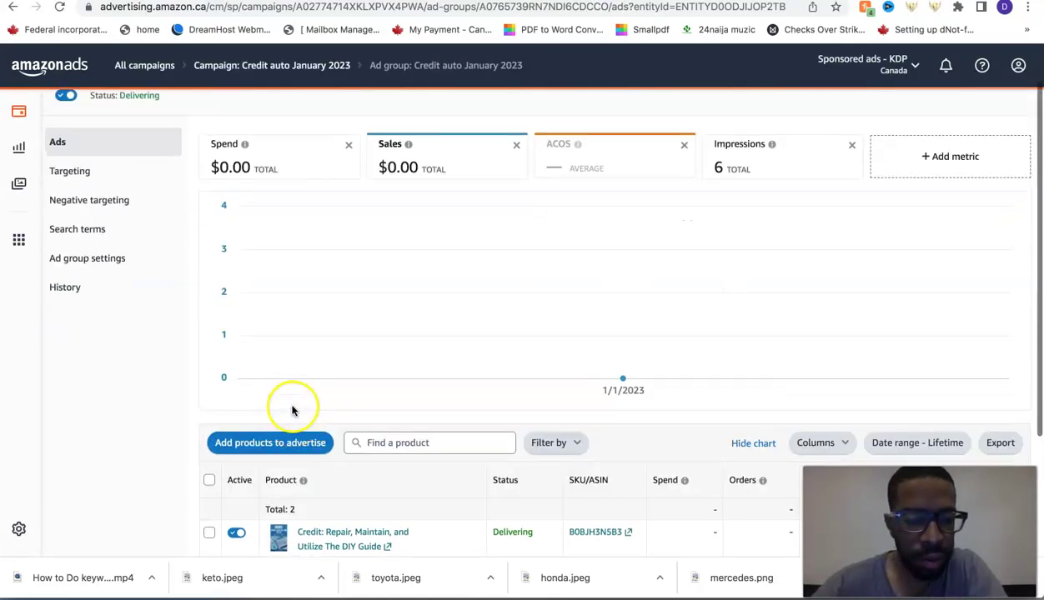
# Set the Credit auto January 2023 ad group's default bid to $0.50, save it and return to the campaign list.
pyautogui.click(109, 256)
pyautogui.click(475, 321)
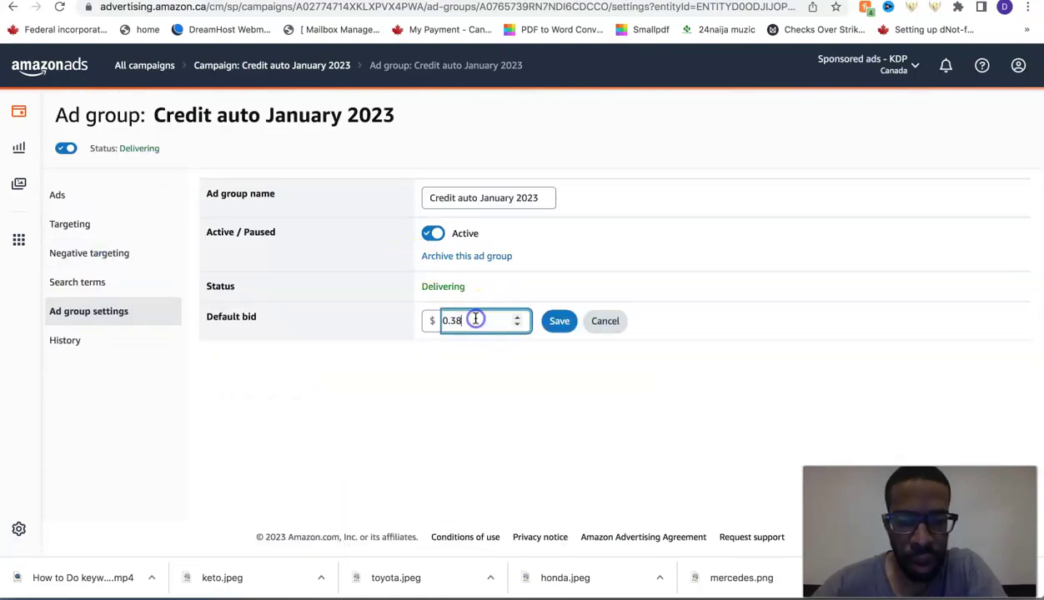
pyautogui.click(553, 324)
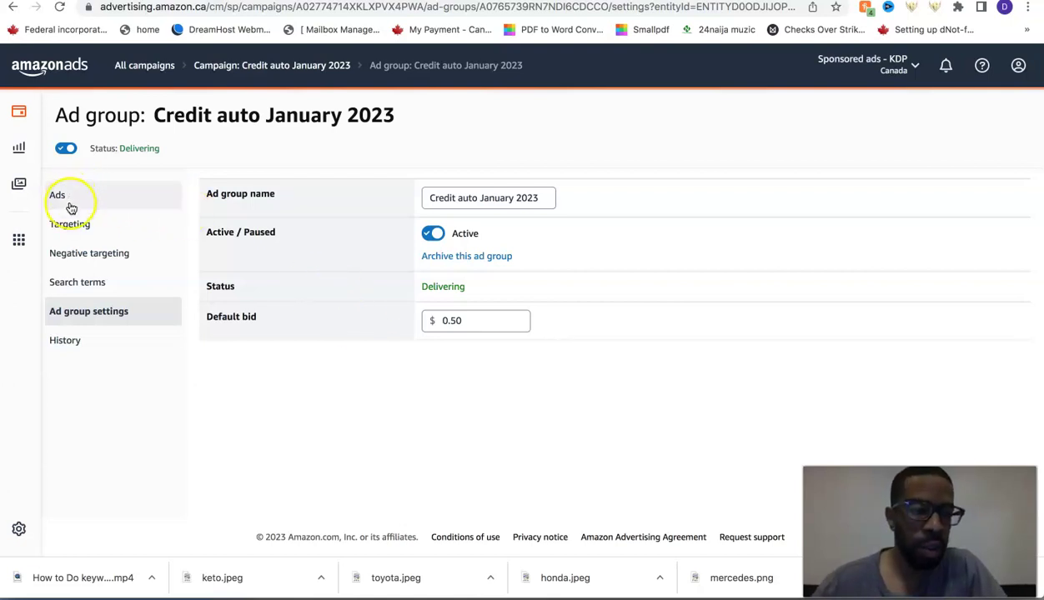
pyautogui.click(22, 120)
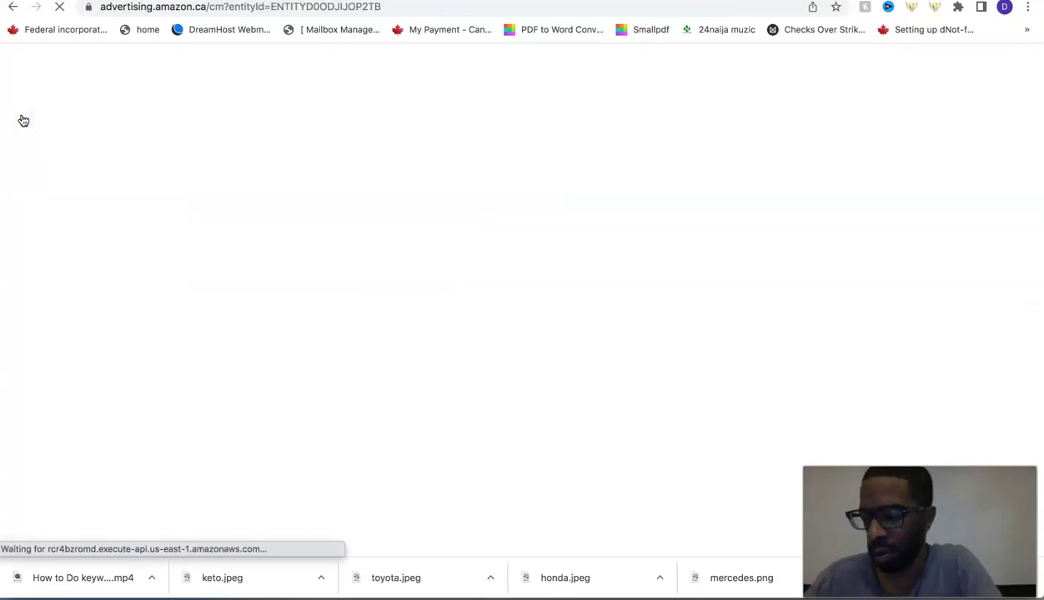